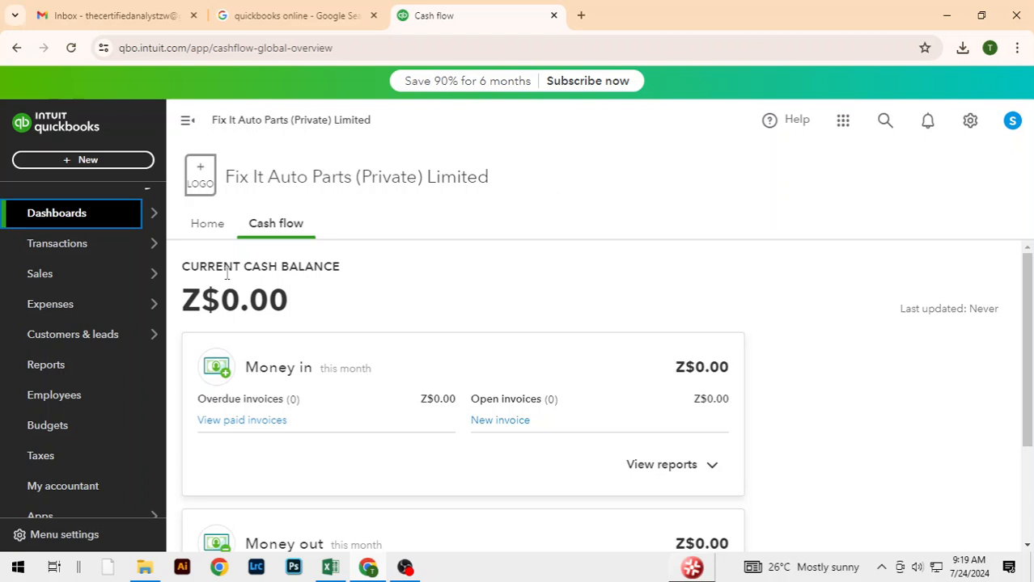
Open the Products & services list in the Sales area.
mouse_move(77, 338)
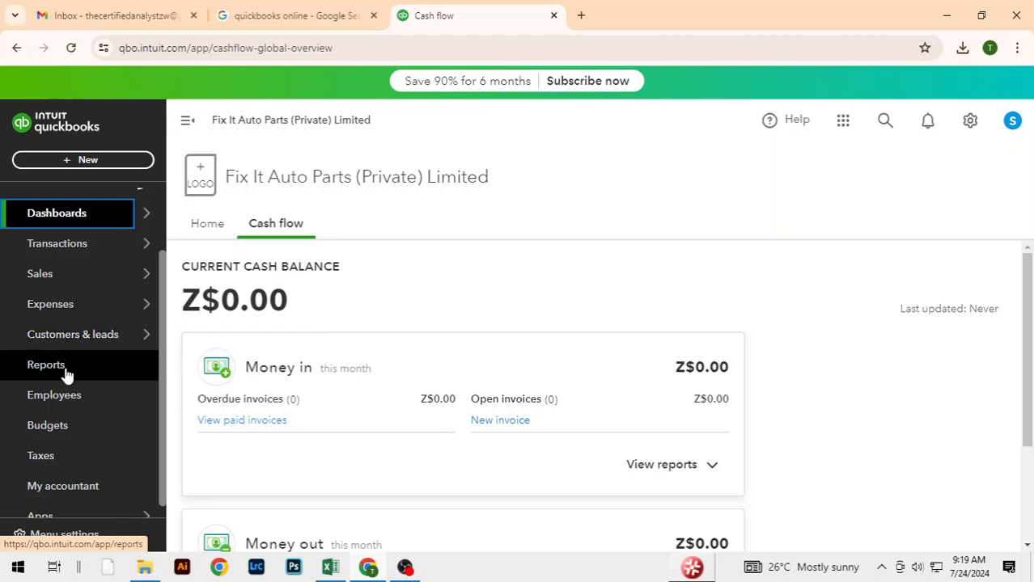
mouse_move(74, 290)
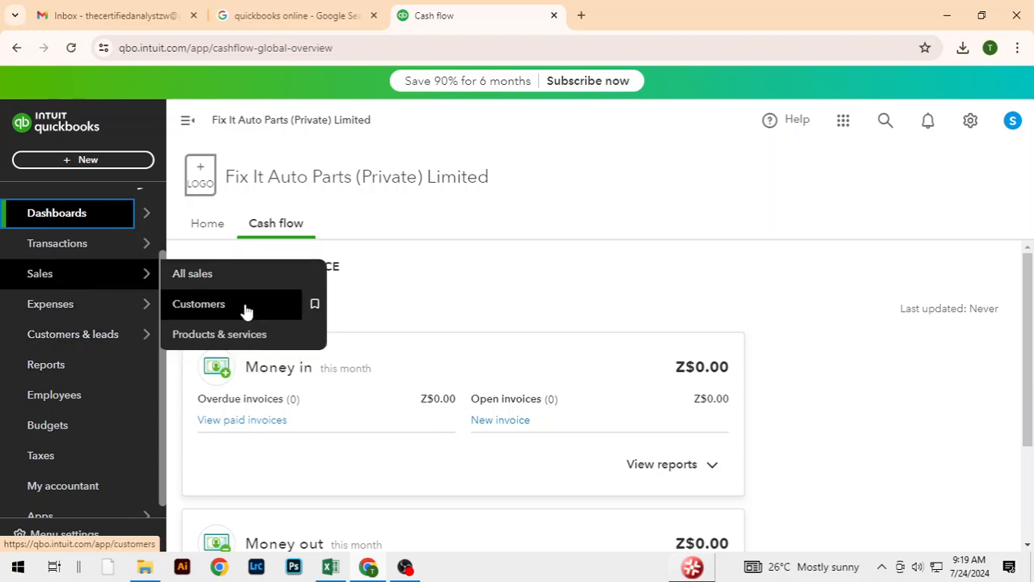
click(232, 334)
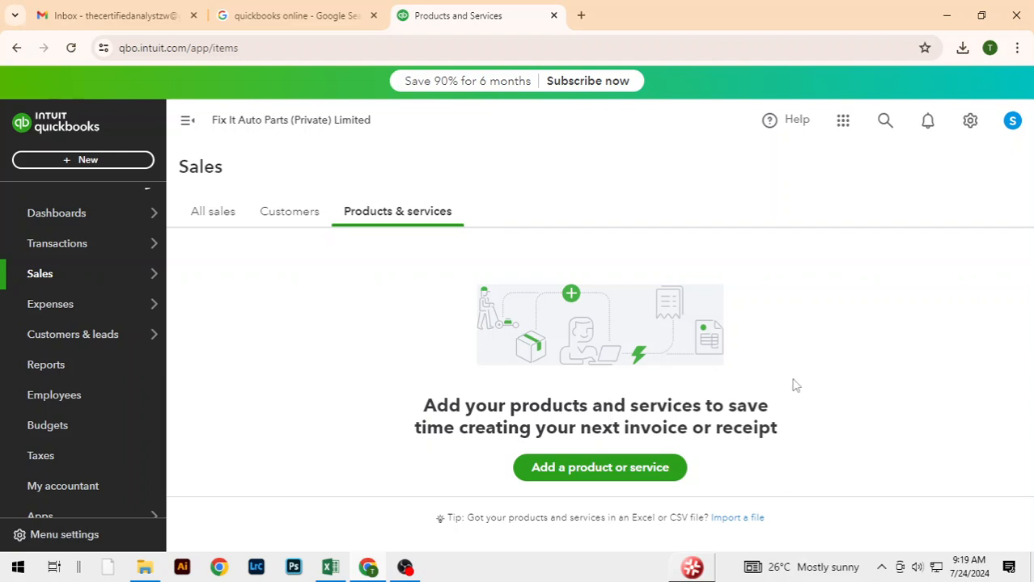
Open a blank Inventory product form, examine its fields down to Preferred Supplier, and close it without saving.
click(571, 469)
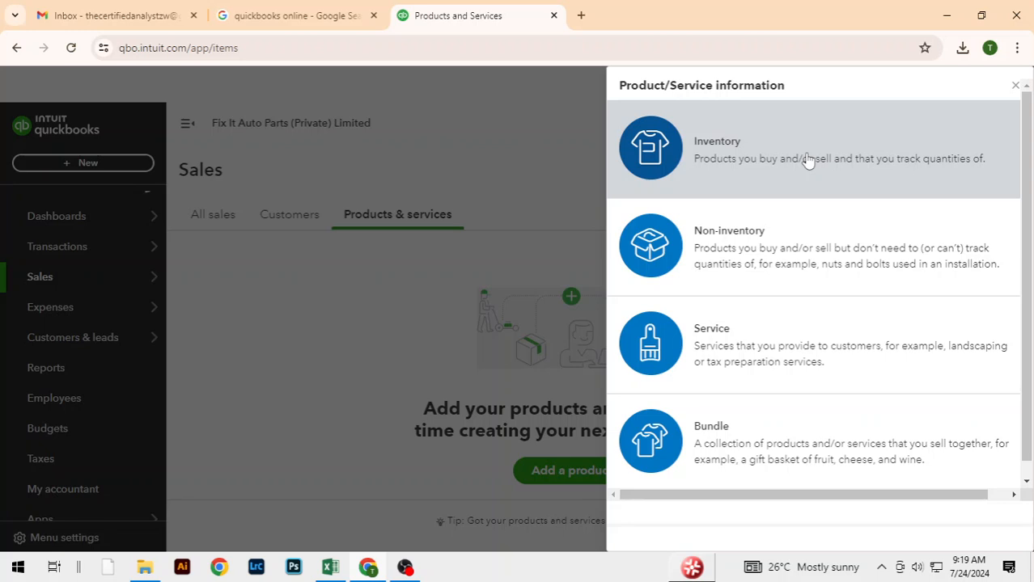
click(807, 160)
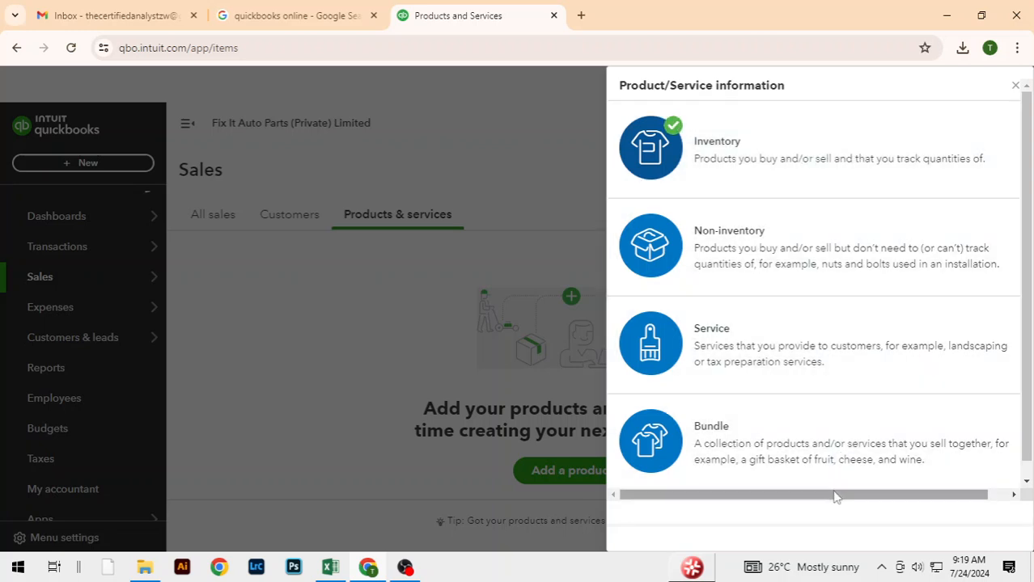
drag(836, 494, 904, 494)
scroll(1021, 356, down, 1)
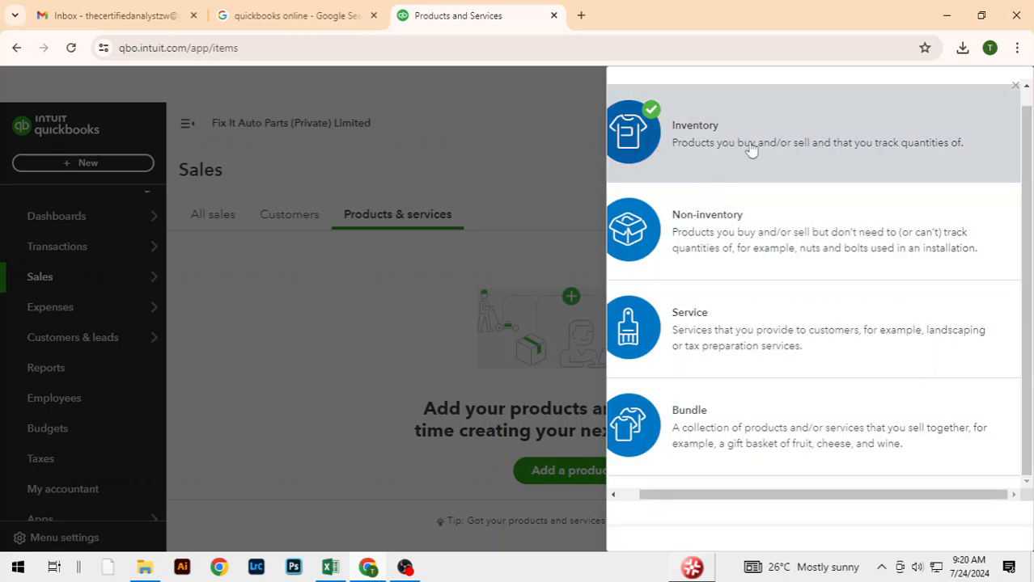
click(750, 150)
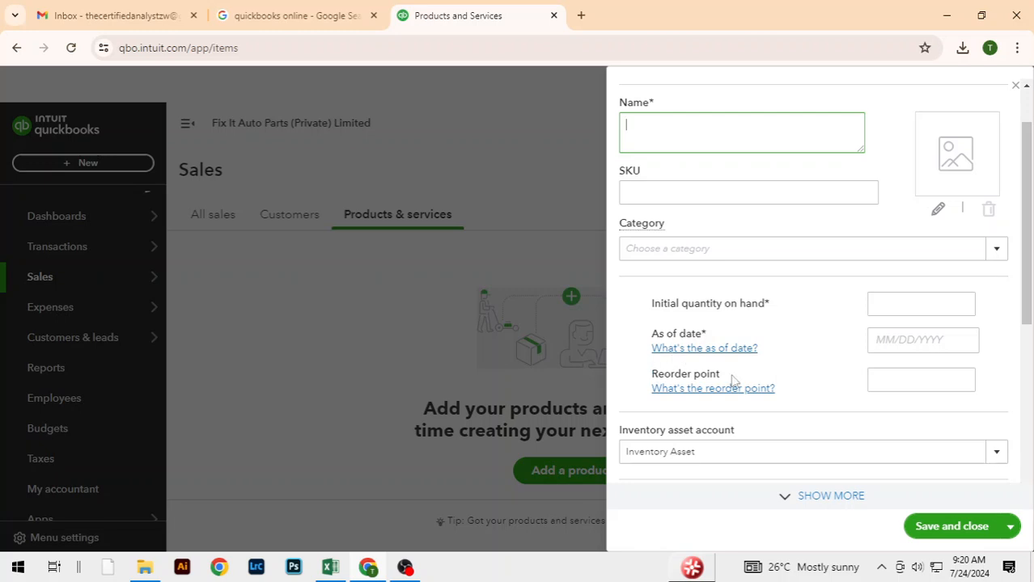
scroll(996, 338, down, 2)
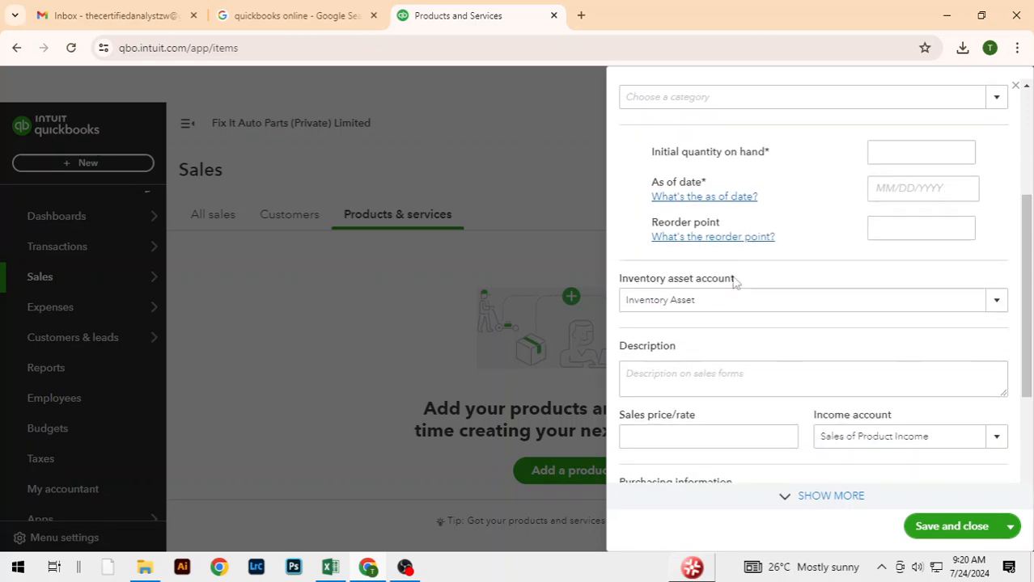
scroll(1000, 335, down, 2)
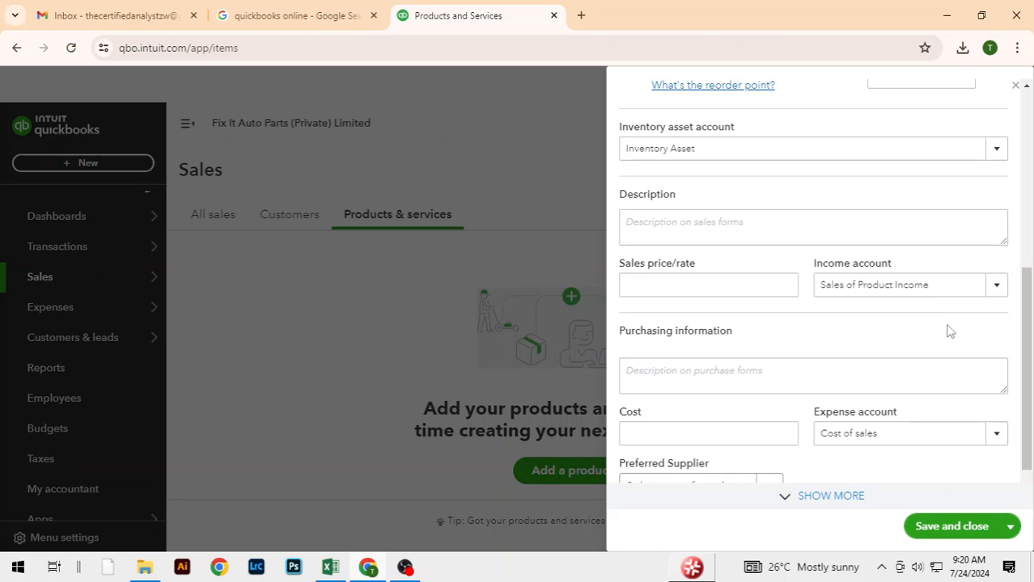
scroll(851, 326, down, 1)
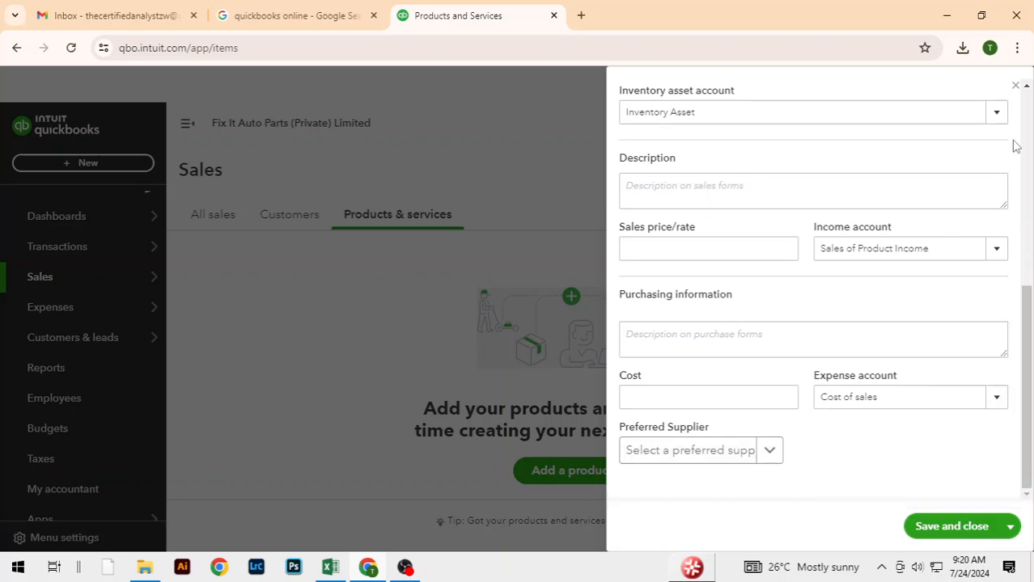
click(1014, 86)
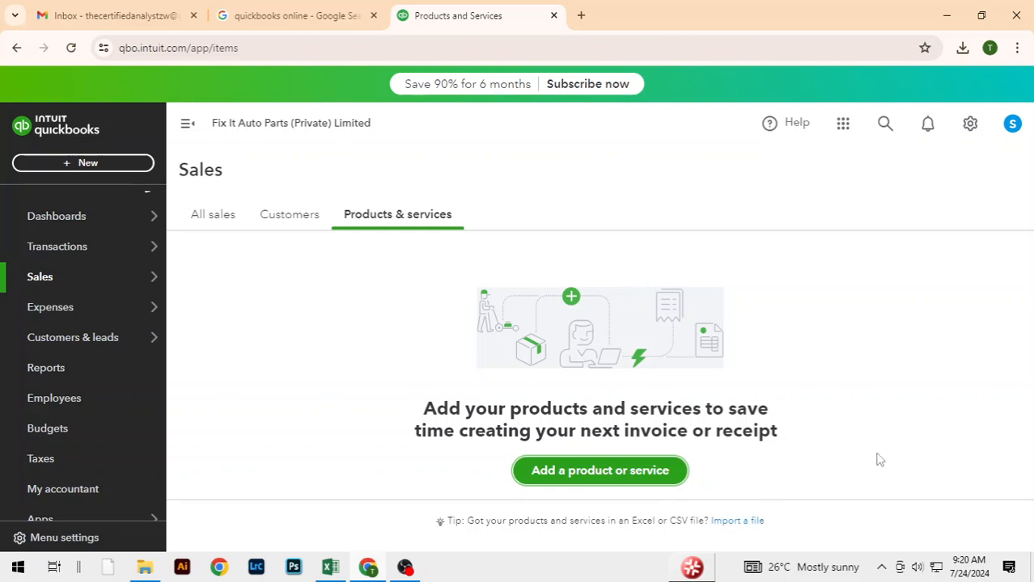
Open the file import for products and services, and check the product list on the Inventory sheet in Excel.
click(733, 524)
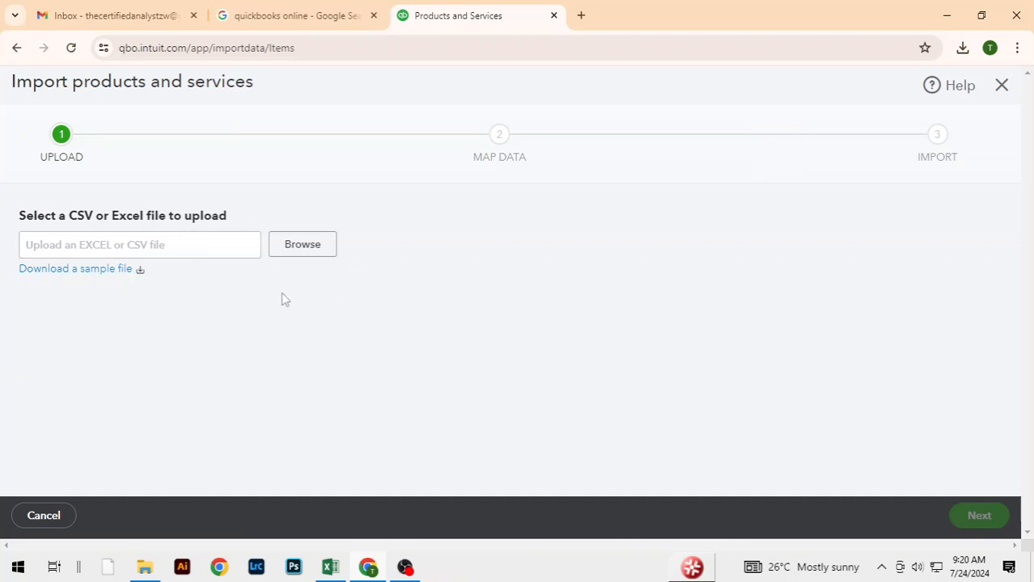
key(alt+Tab)
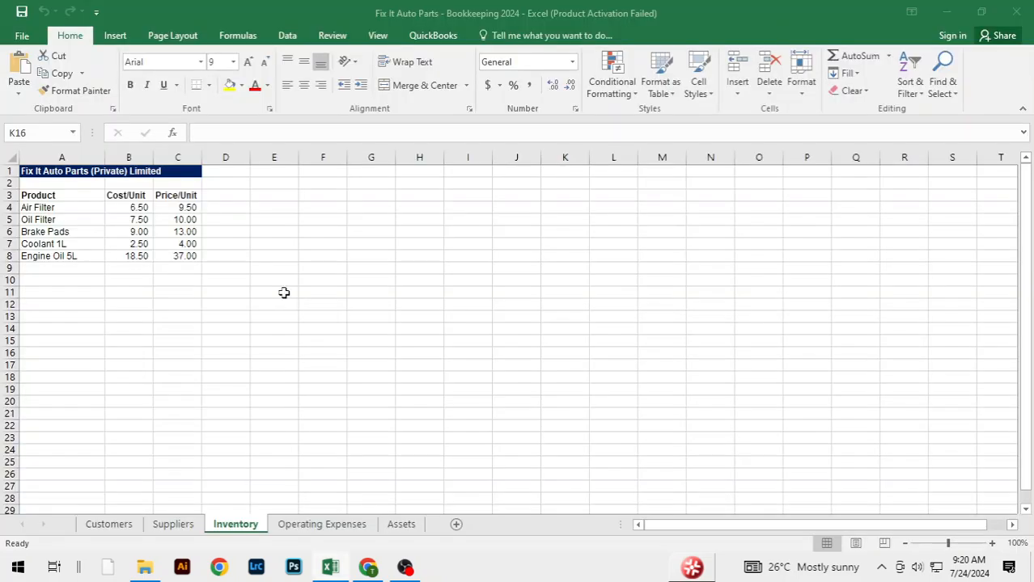
key(alt+Tab)
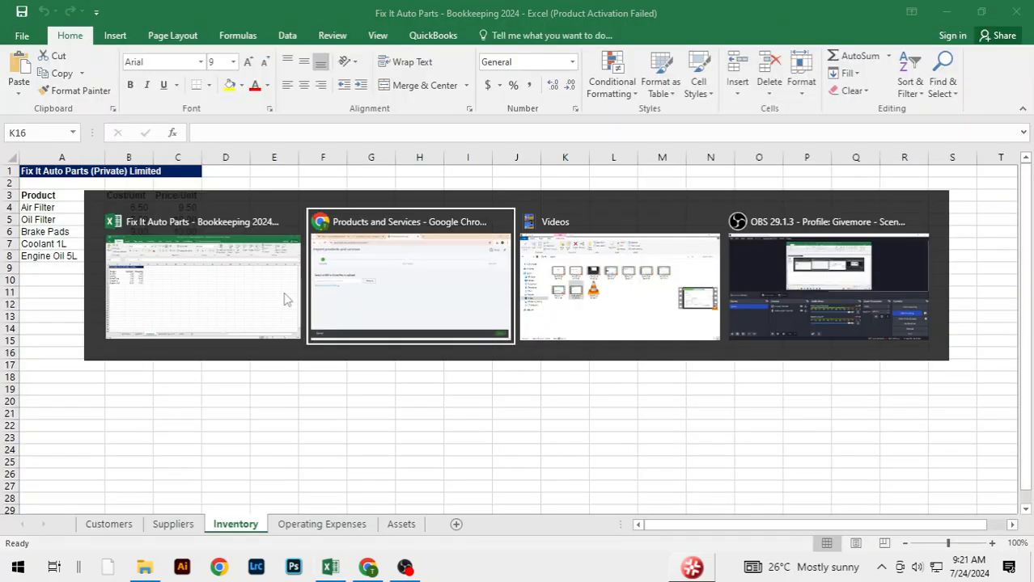
key(alt+Tab)
key(alt+Tab)
key(alt+Tab)
key(alt+Tab)
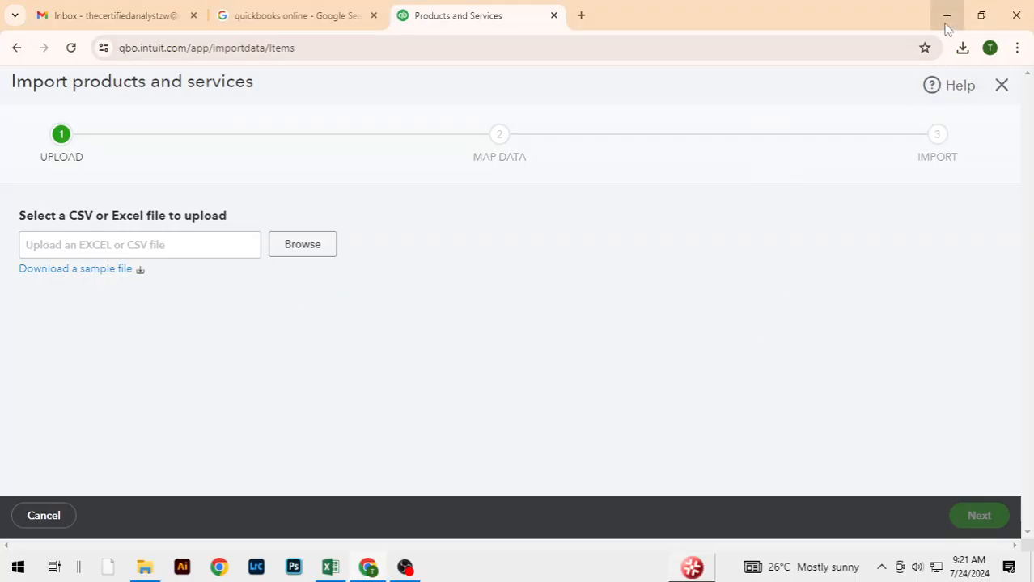
Switch to File Explorer and open the fixitauto-products spreadsheet from the BOOKKEEPING COURSE folder on the Desktop.
click(948, 25)
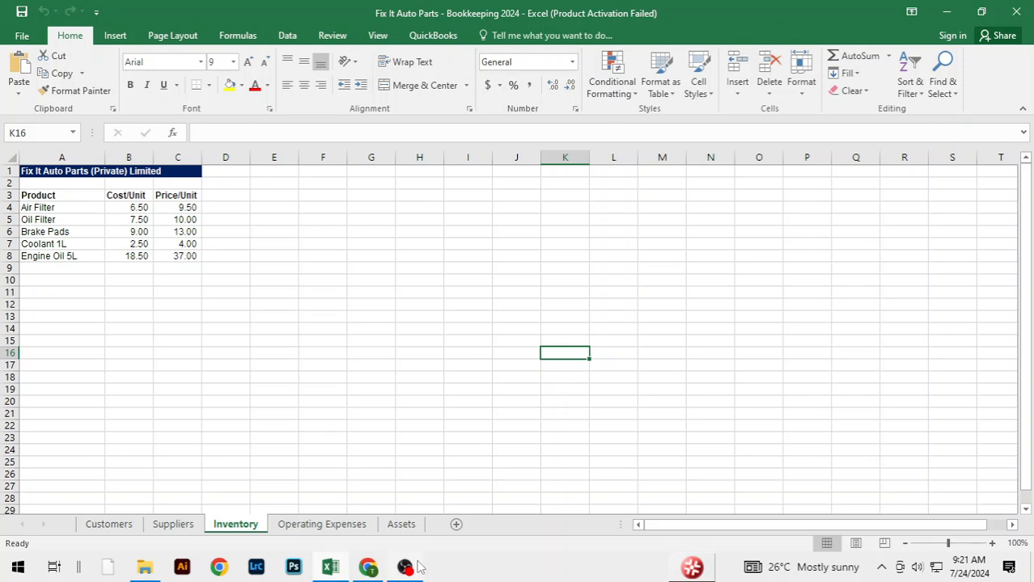
click(362, 402)
click(516, 293)
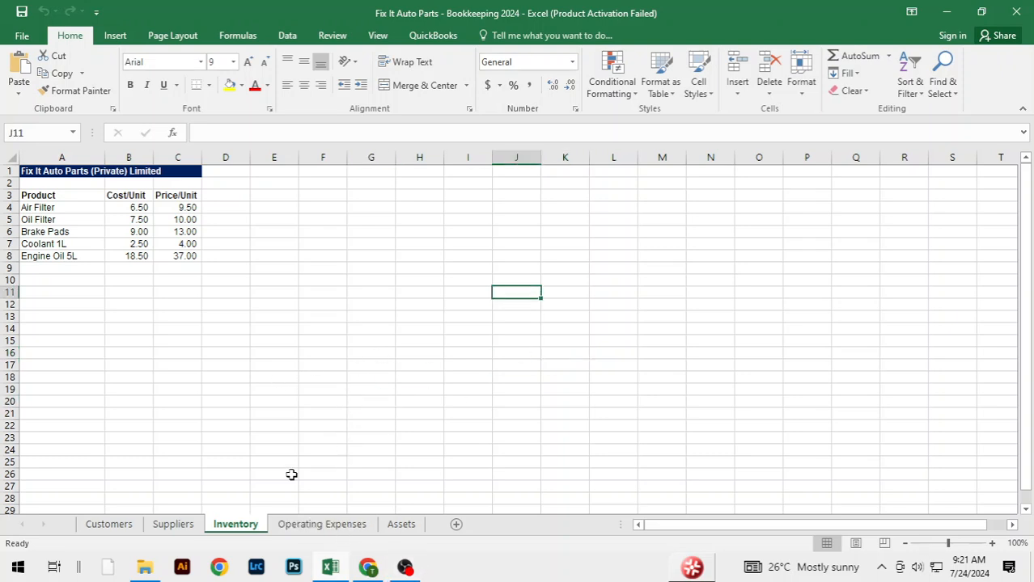
mouse_move(145, 569)
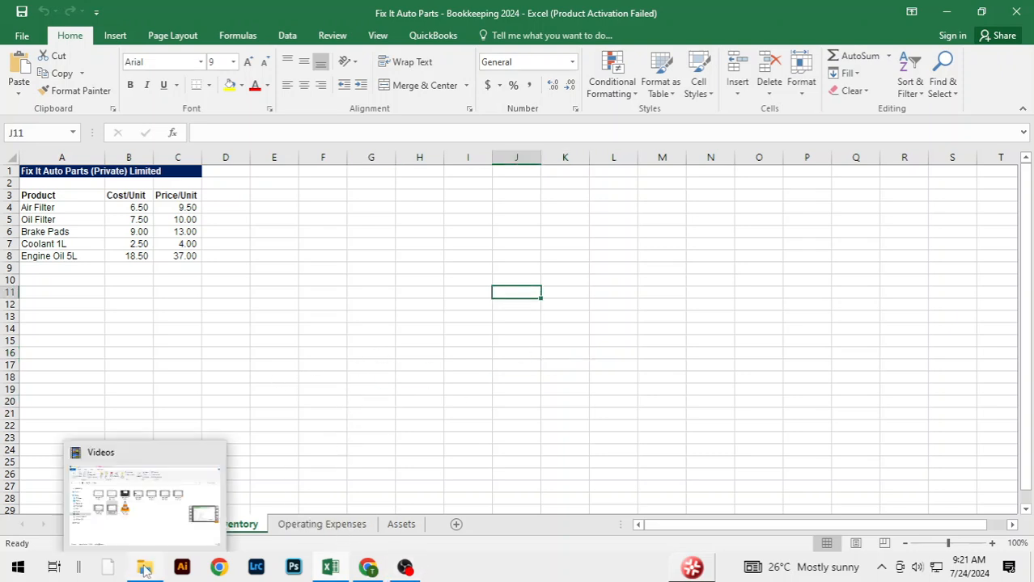
click(148, 526)
click(72, 249)
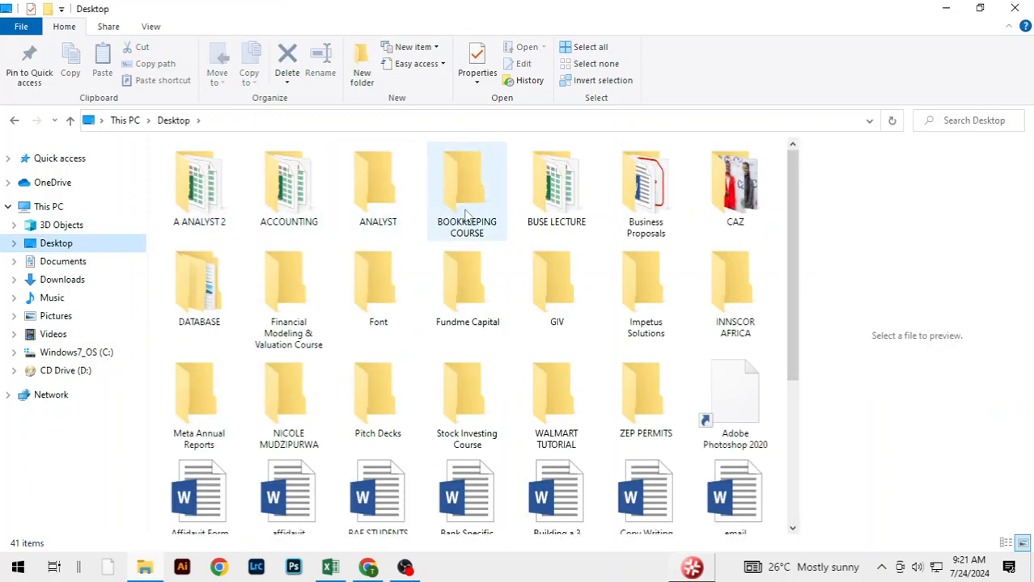
double_click(467, 214)
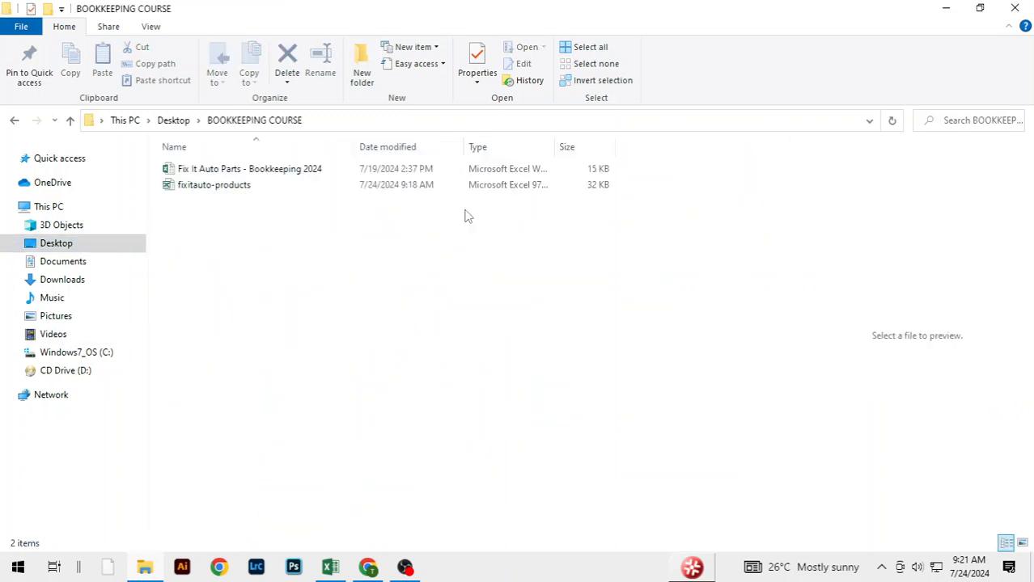
click(270, 190)
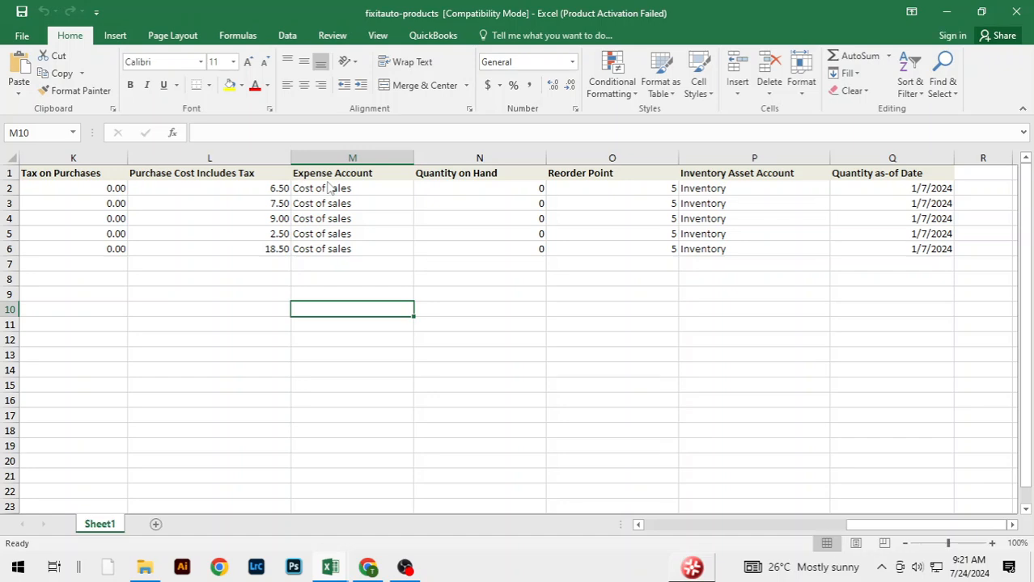
Examine the columns of the fixitauto-products spreadsheet, from Product/Service Name through Quantity as-of Date.
key(alt+Tab)
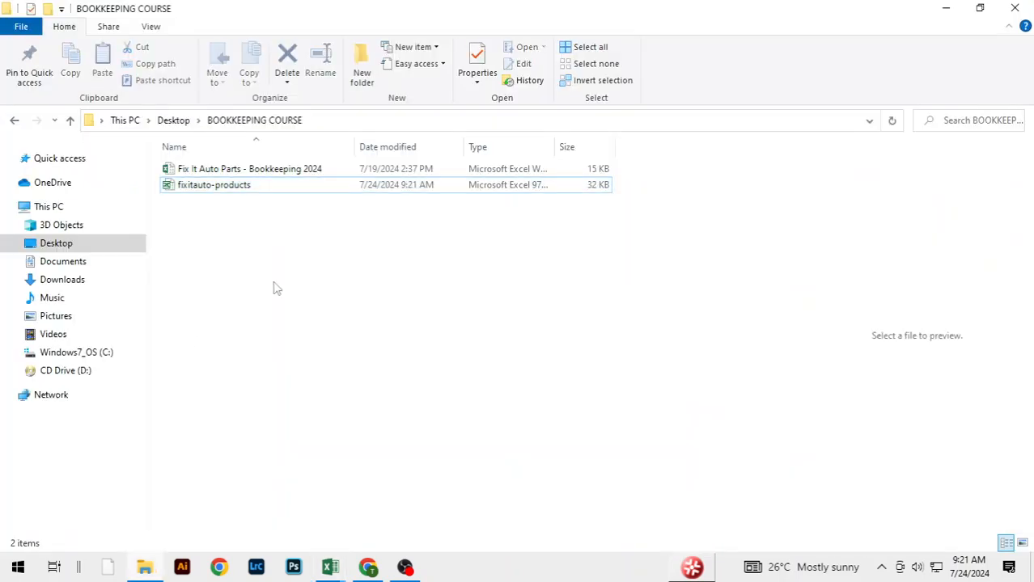
key(alt+Tab)
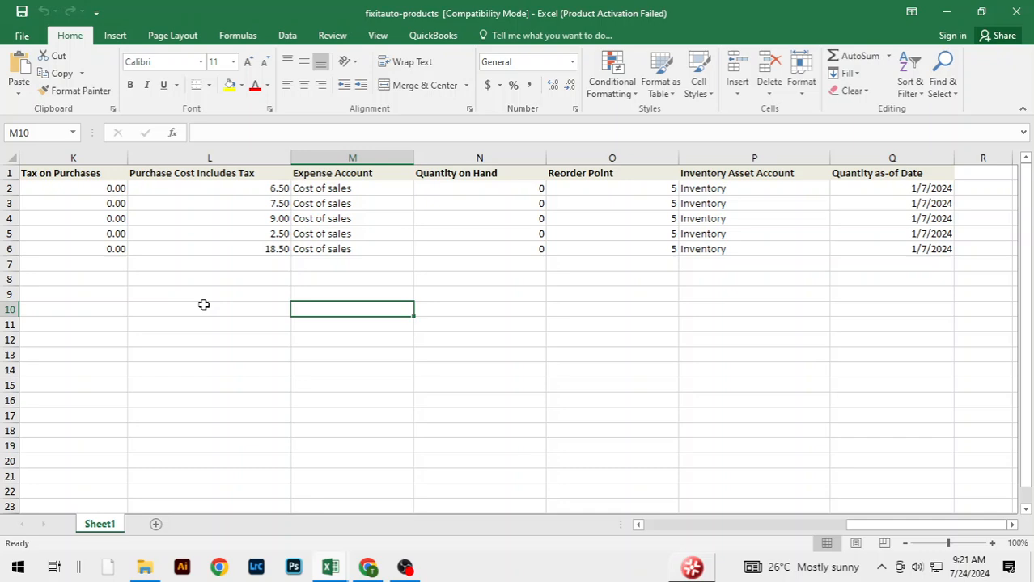
click(204, 323)
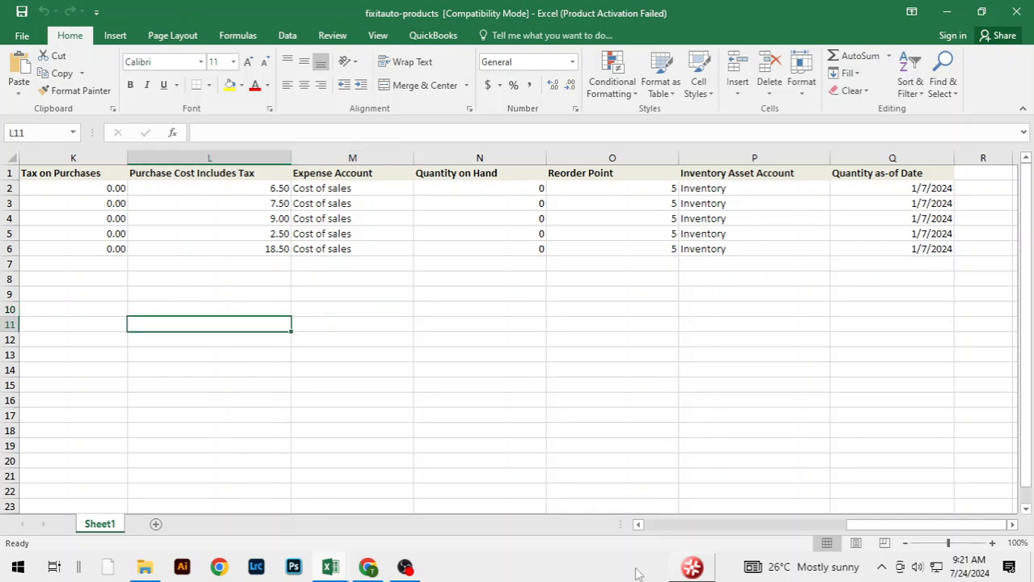
drag(887, 526, 663, 534)
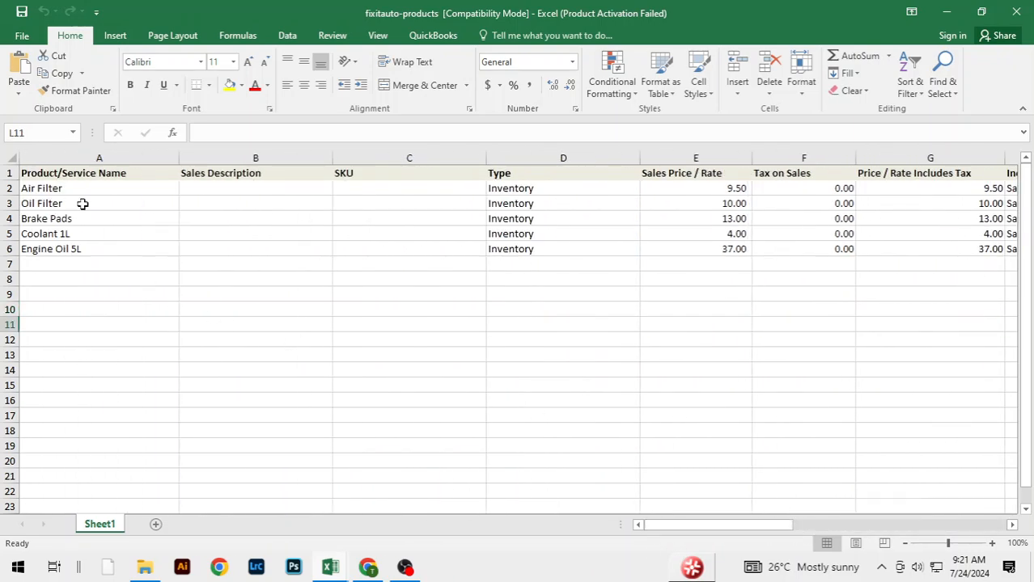
click(587, 184)
key(Right)
key(Right)
key(Right)
key(Right)
key(Right)
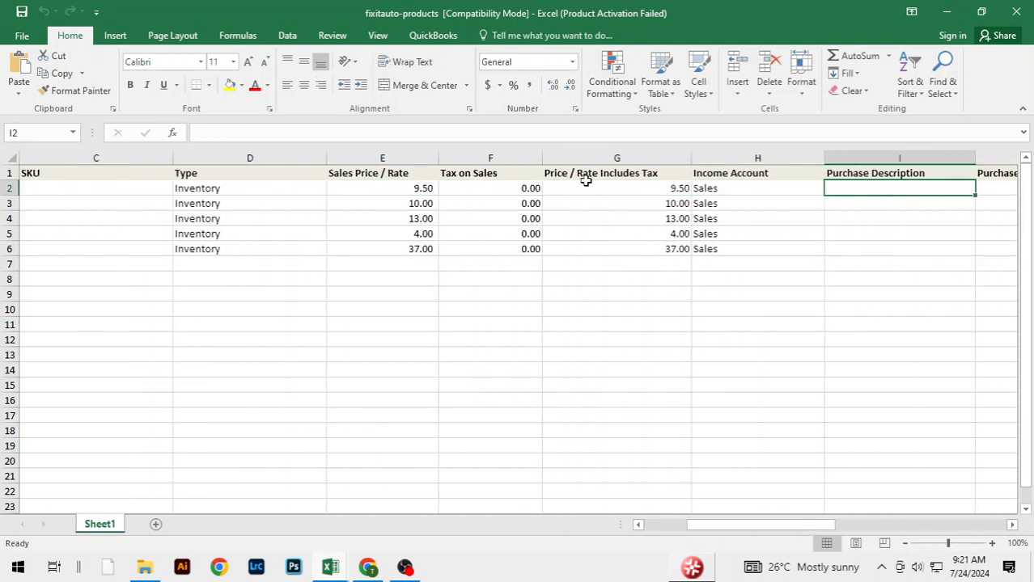
key(Right)
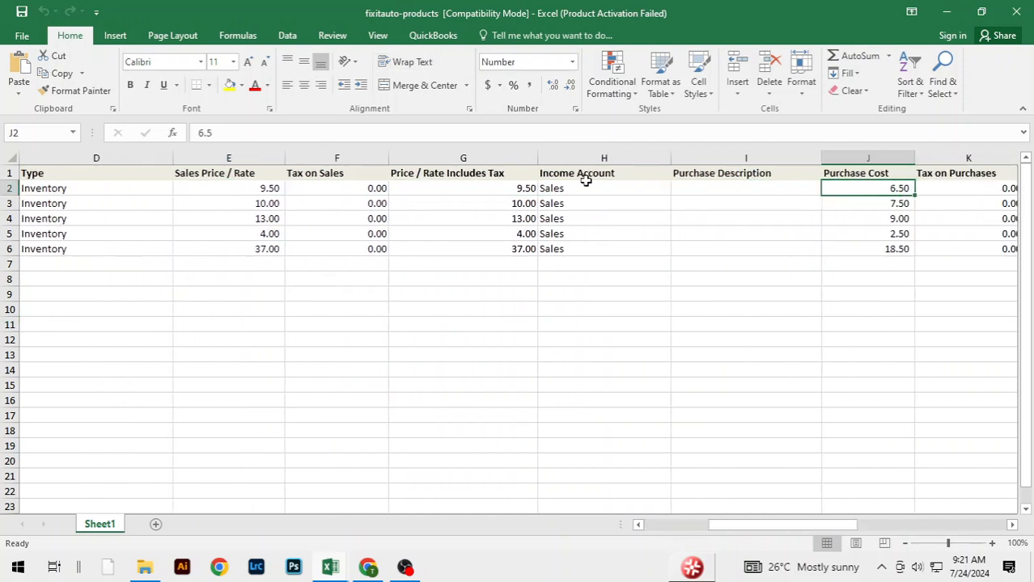
click(374, 185)
key(Right)
key(Right)
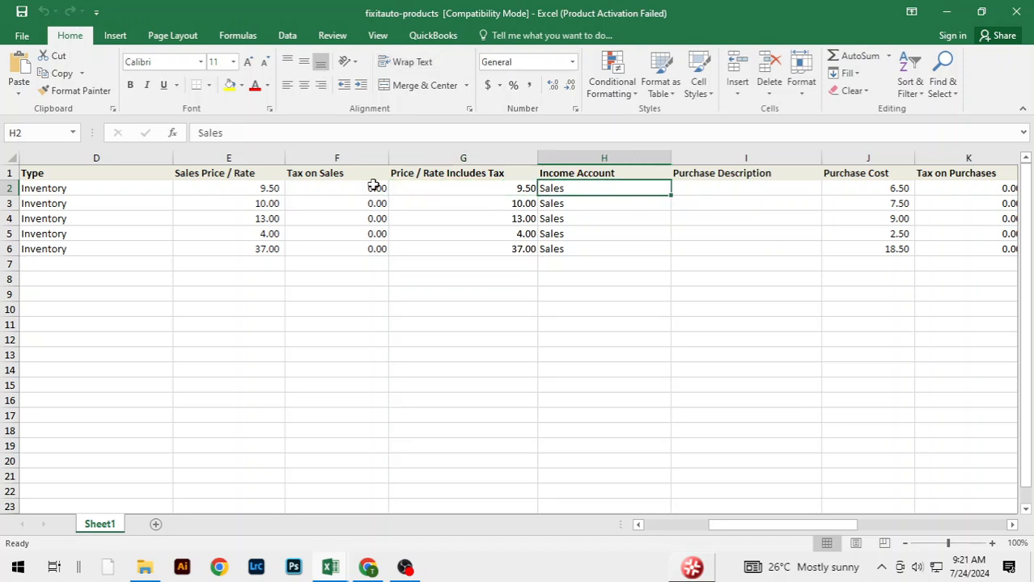
key(Right)
key(Right)
key(Right)
key(Right)
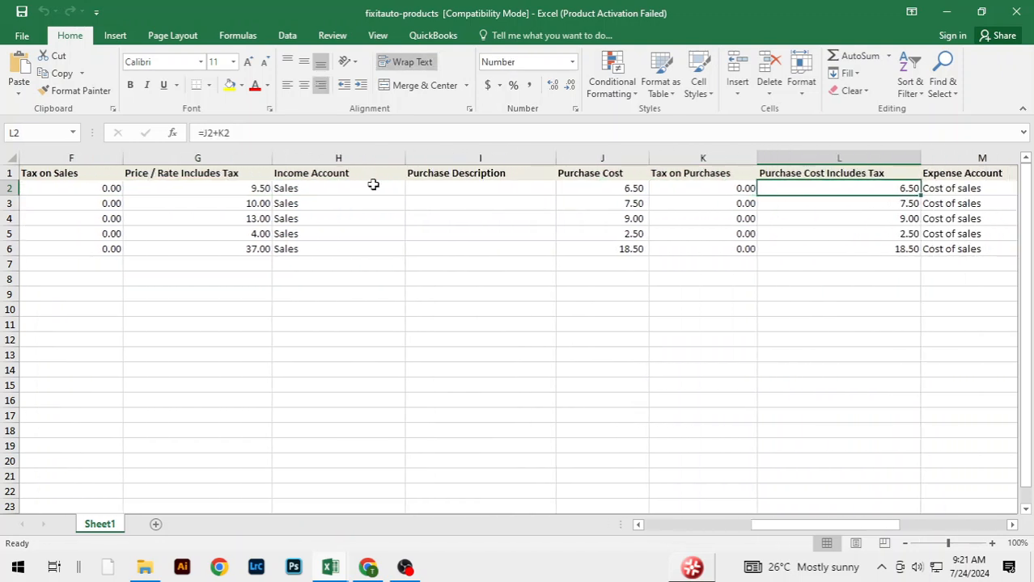
key(Right)
key(Right)
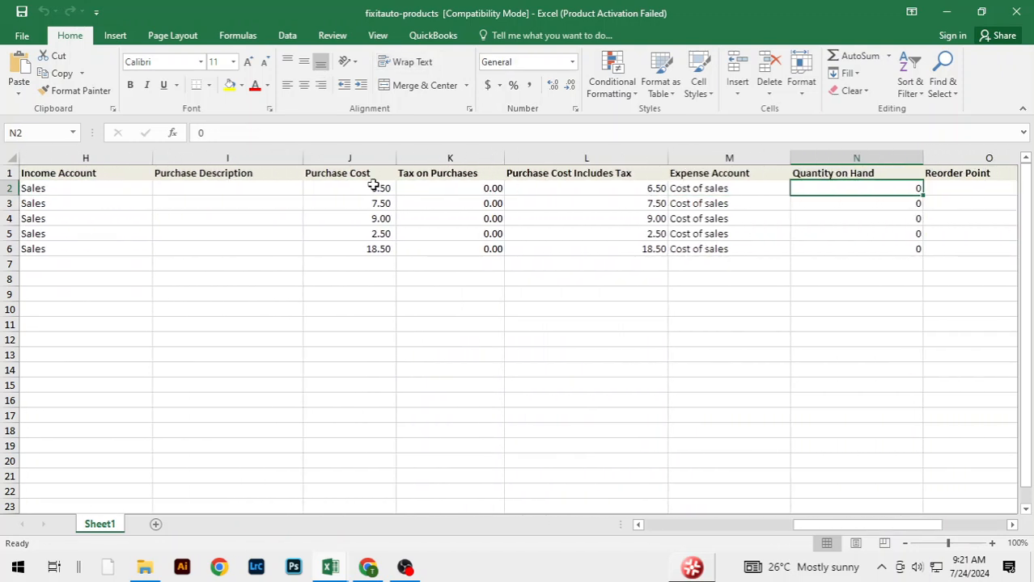
key(Right)
key(Right)
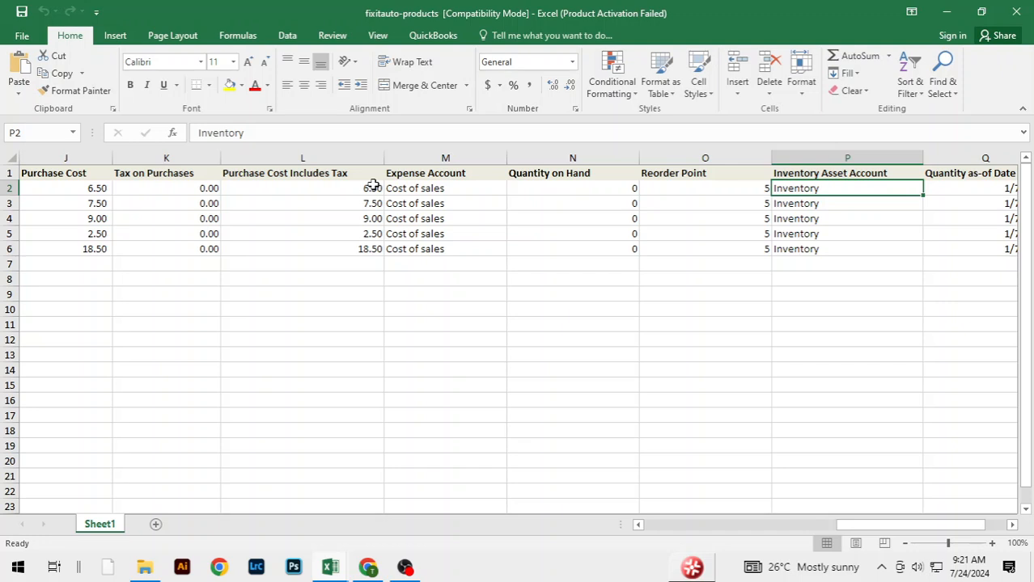
key(Right)
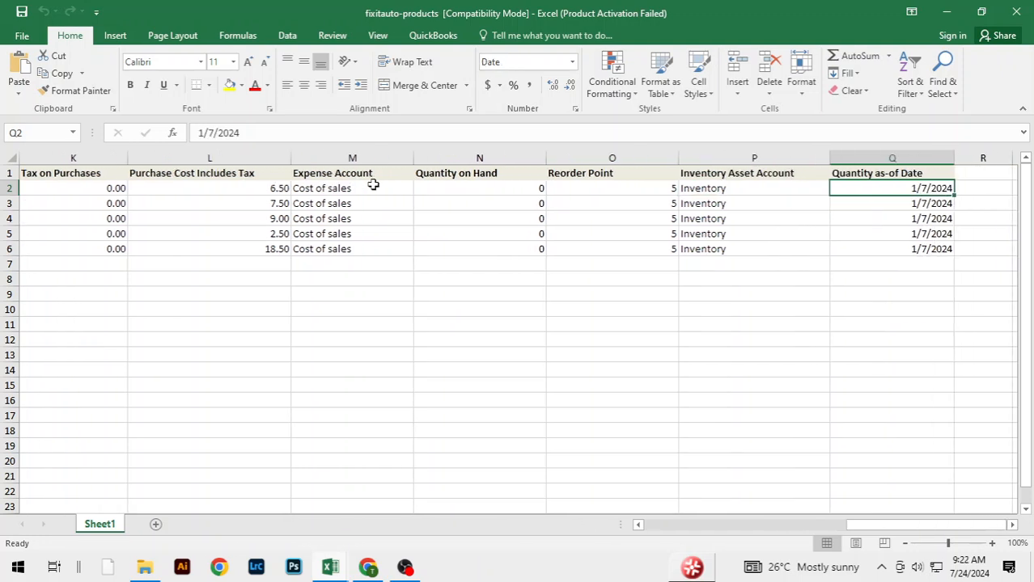
click(866, 295)
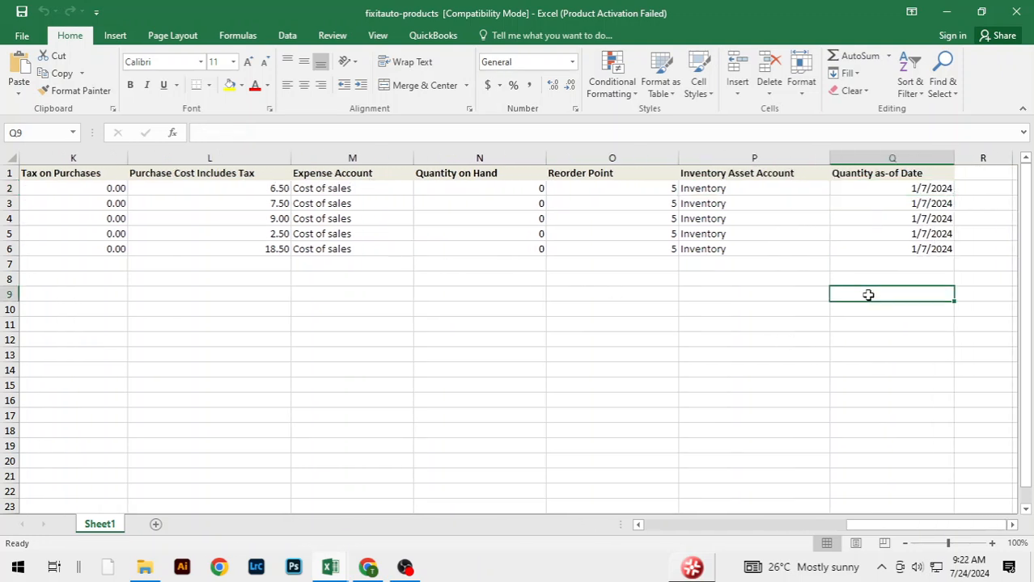
click(445, 368)
Switch back to QuickBooks Online, upload fixitauto-products from the BOOKKEEPING COURSE folder on the Desktop, and proceed to data mapping.
key(alt+Tab)
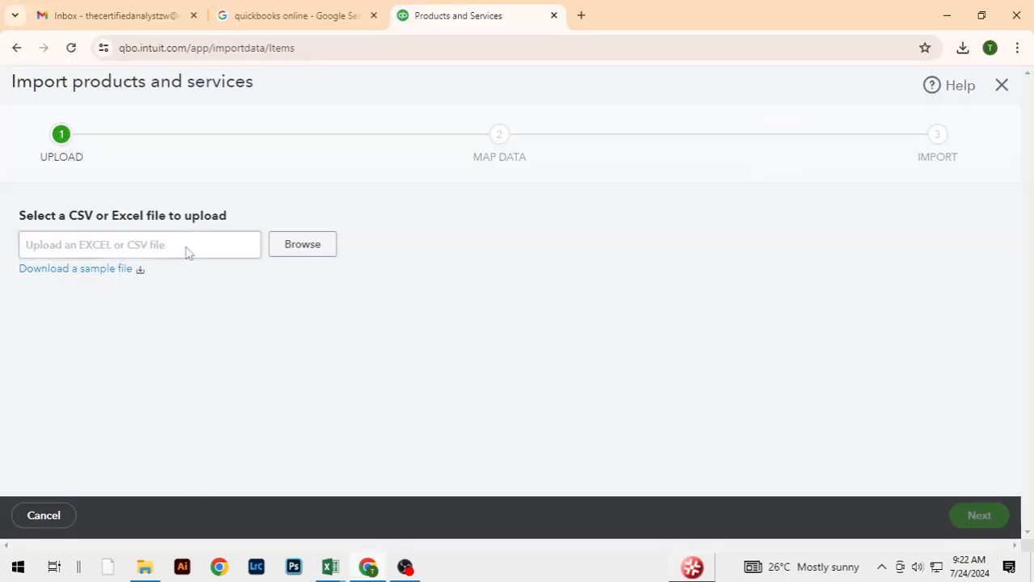
click(322, 247)
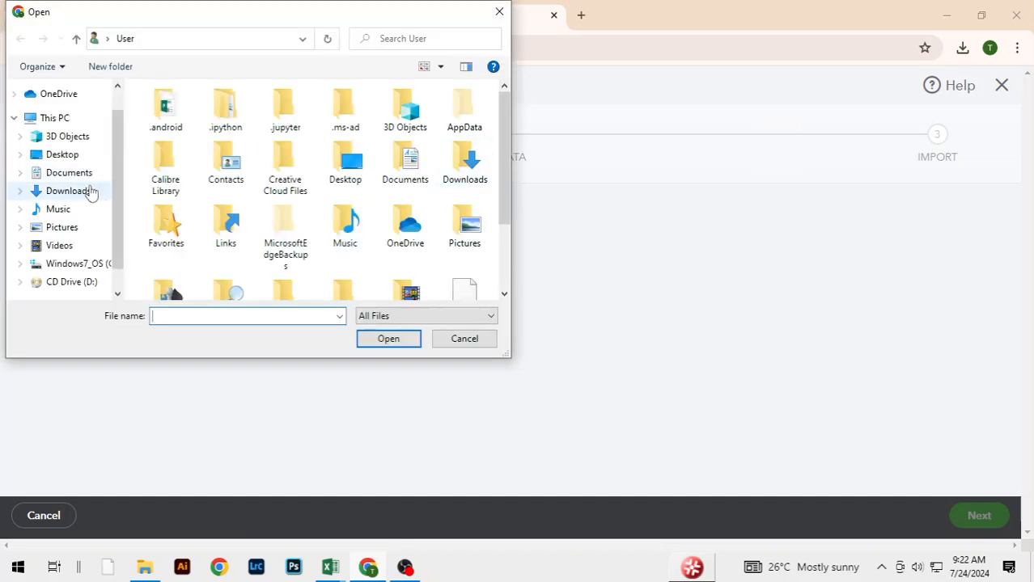
click(87, 156)
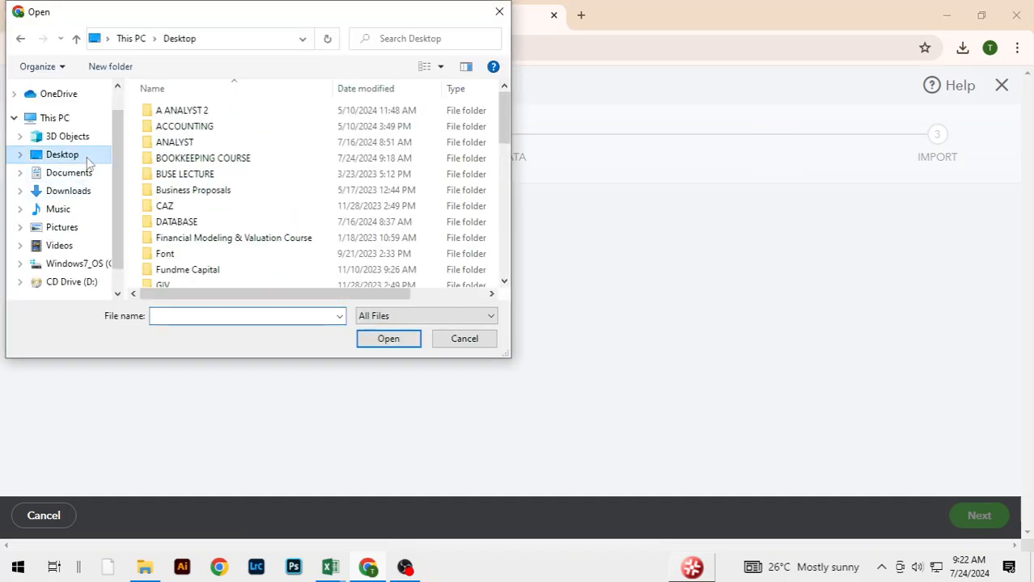
double_click(218, 159)
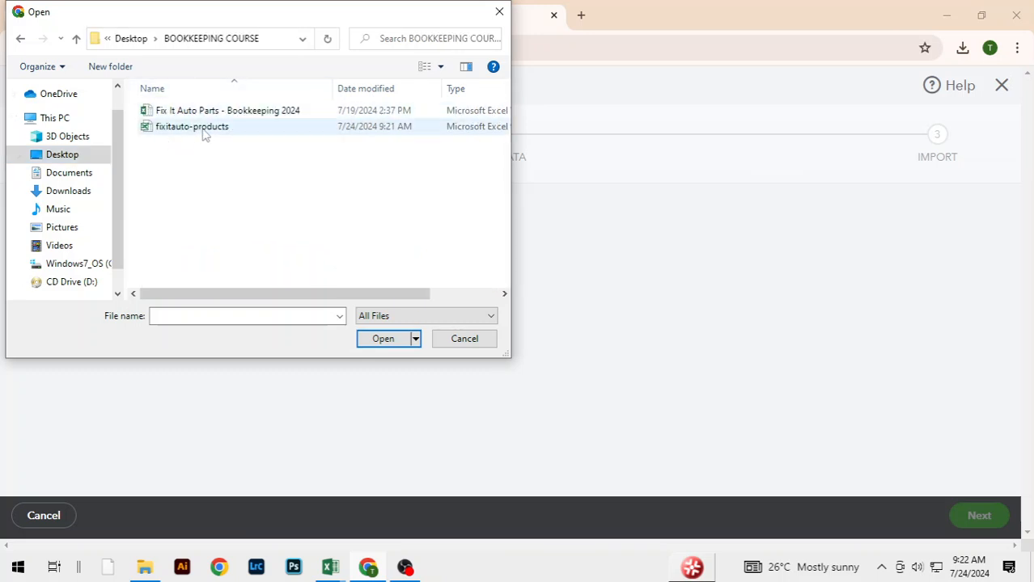
click(203, 132)
click(390, 341)
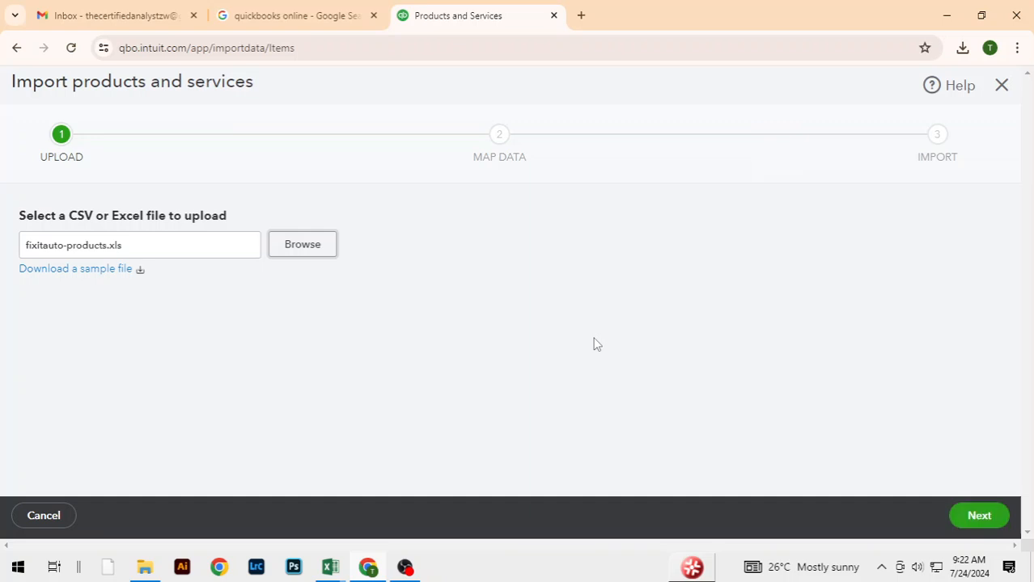
click(976, 516)
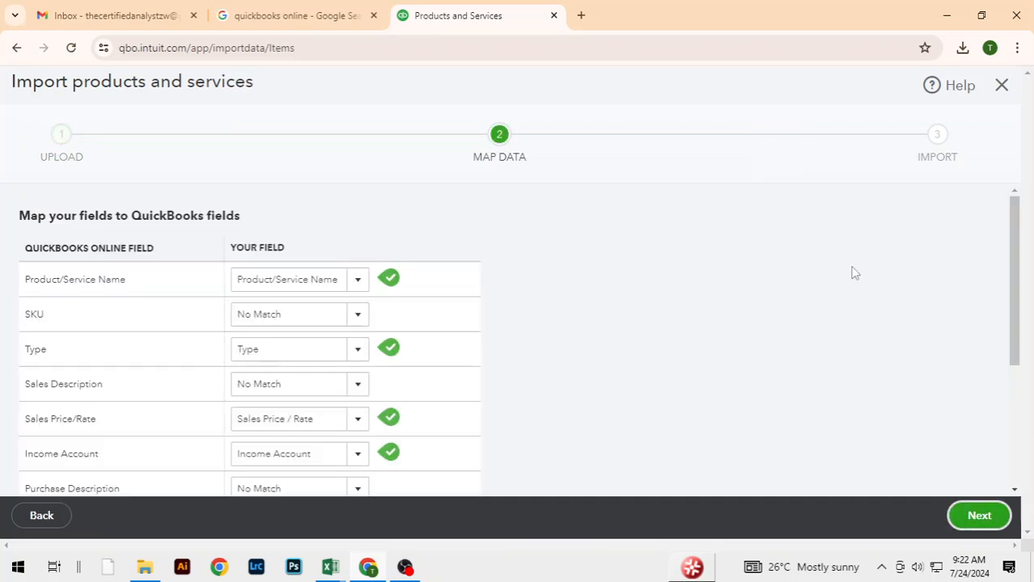
Check the field mapping from Product/Service Name to Quantity as-of Date and continue to the import review.
scroll(827, 256, down, 1)
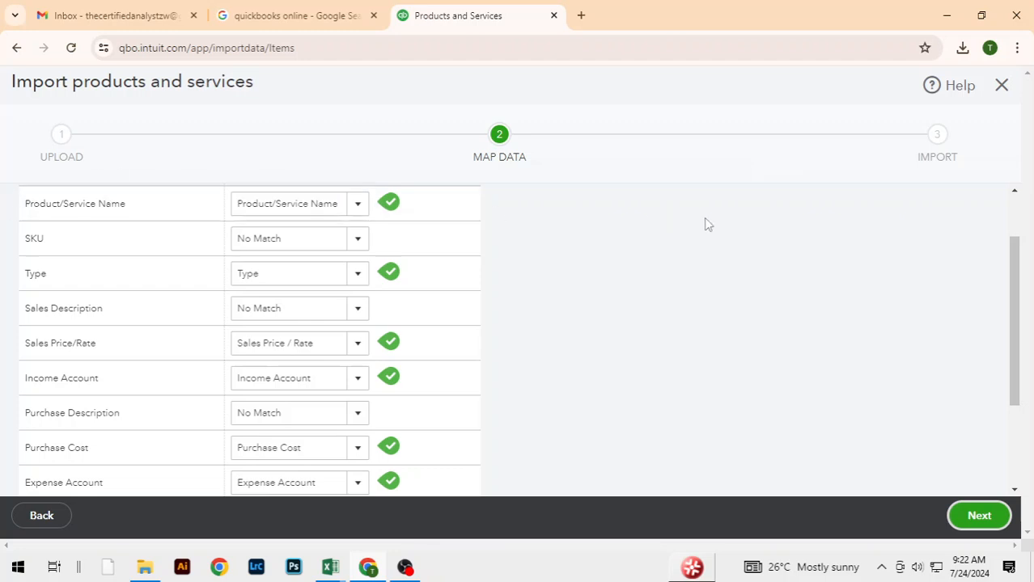
scroll(702, 256, down, 2)
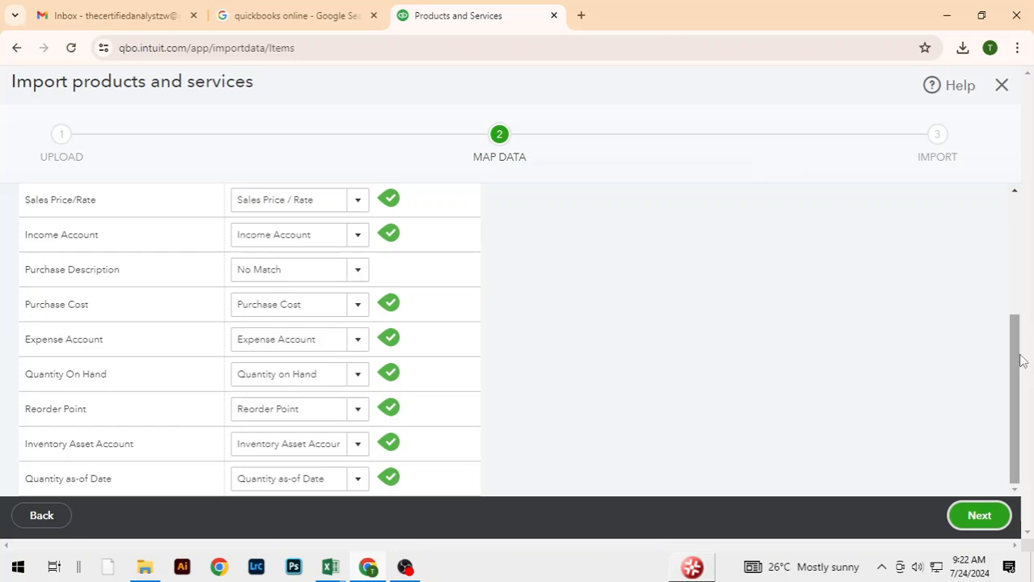
click(979, 516)
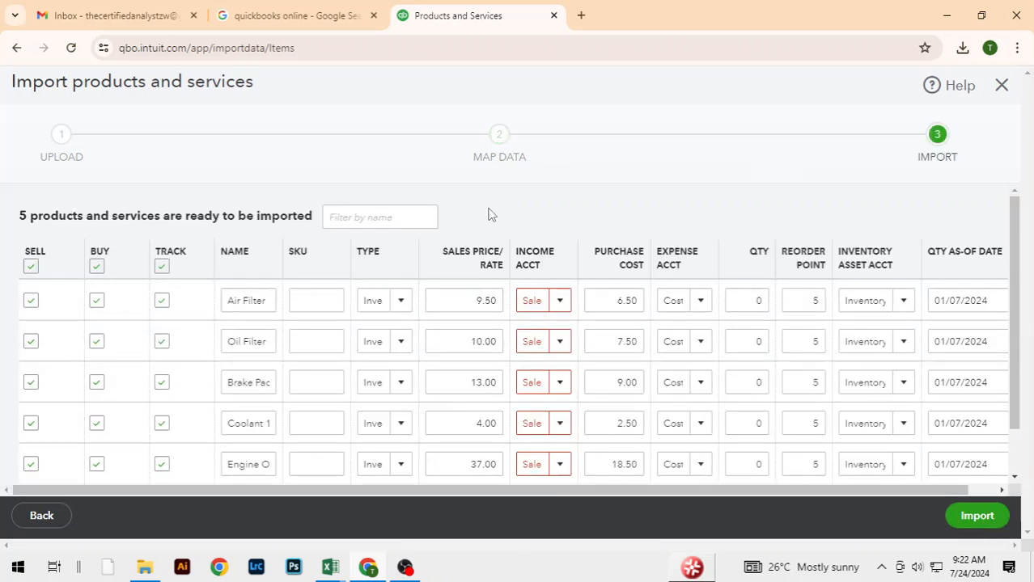
Set the income account to Sales of Product Income for all five products, from Air Filter to Engine Oil.
scroll(711, 210, down, 1)
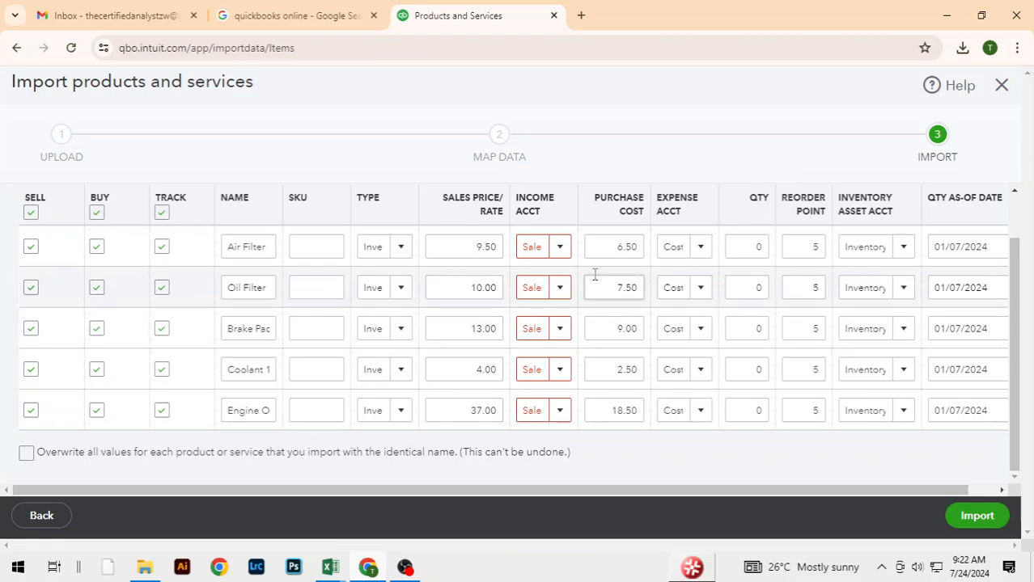
click(560, 248)
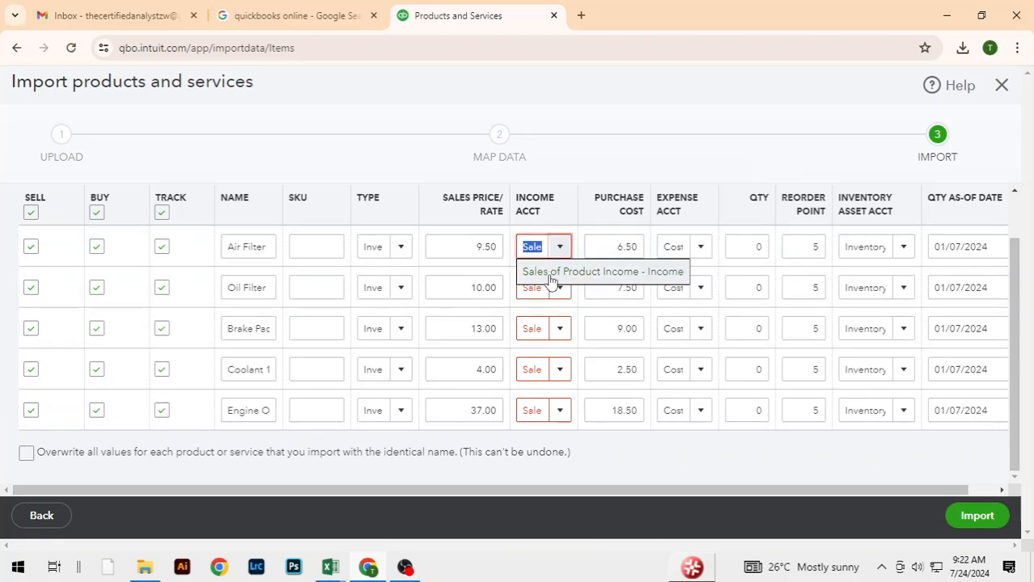
click(550, 274)
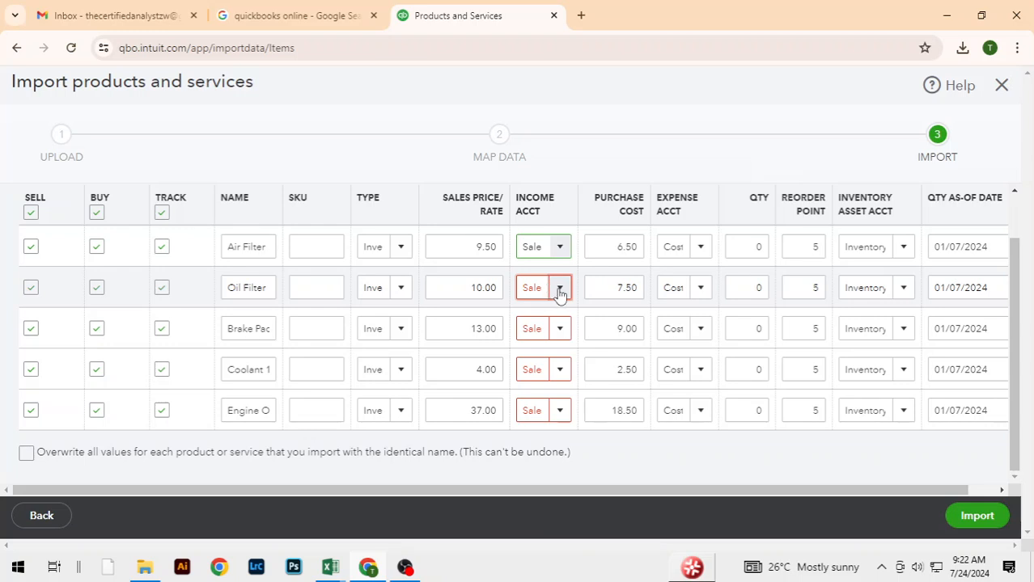
click(558, 289)
click(531, 309)
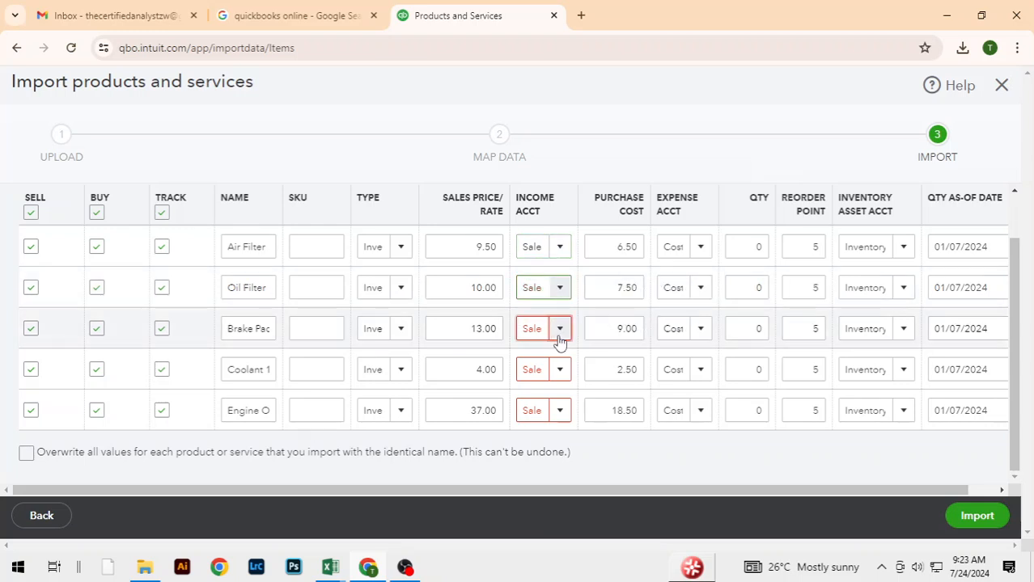
click(558, 328)
click(558, 351)
click(563, 375)
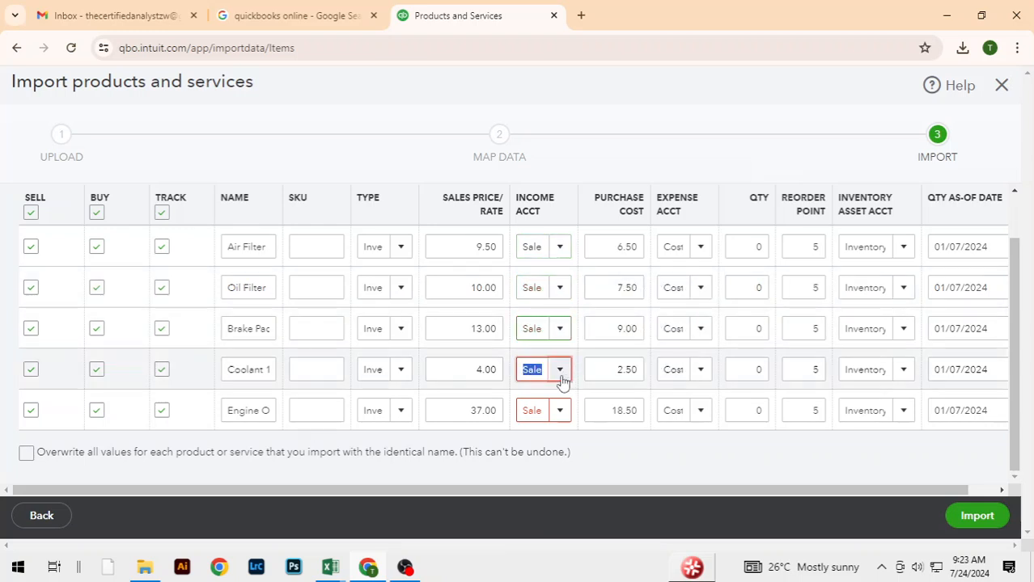
click(565, 393)
click(566, 410)
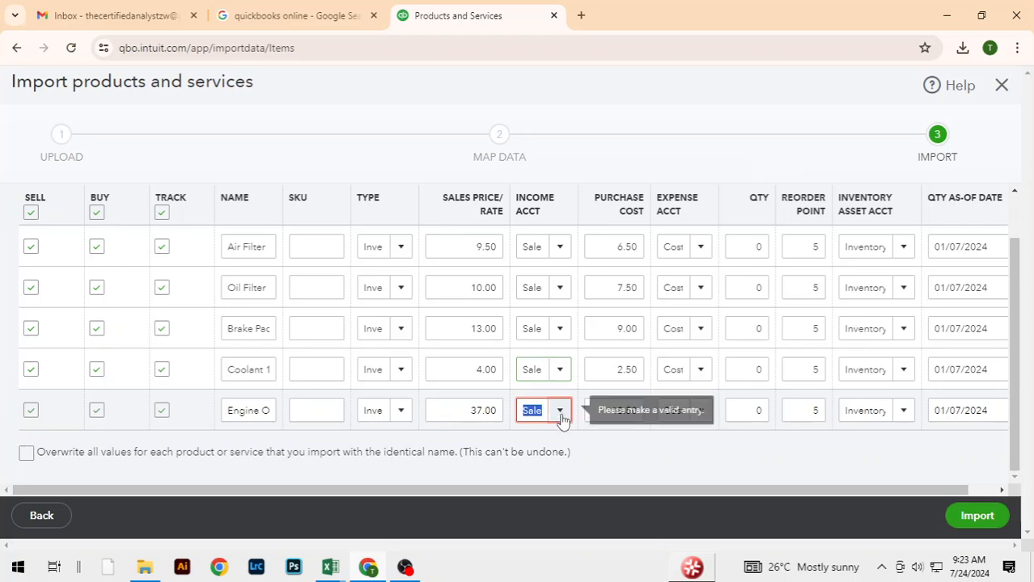
click(558, 441)
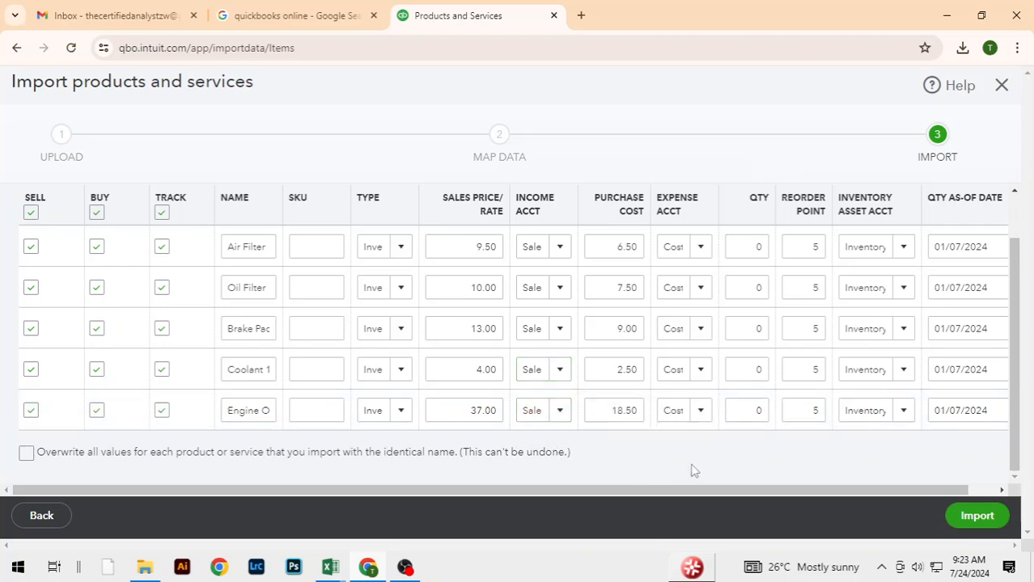
Review the remaining columns of the five product rows and import them without overwriting identically named items.
drag(633, 491, 760, 505)
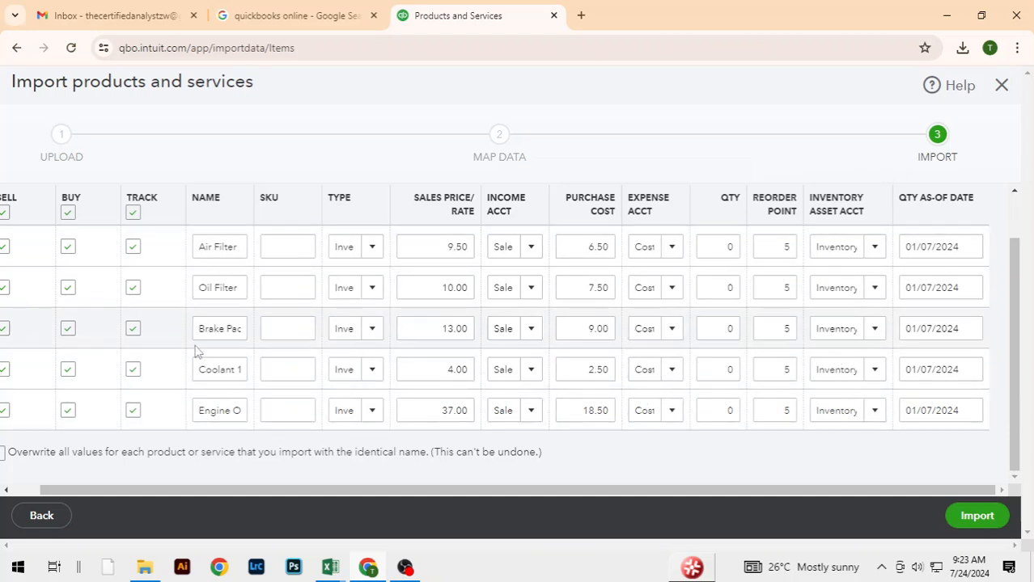
drag(651, 497, 504, 490)
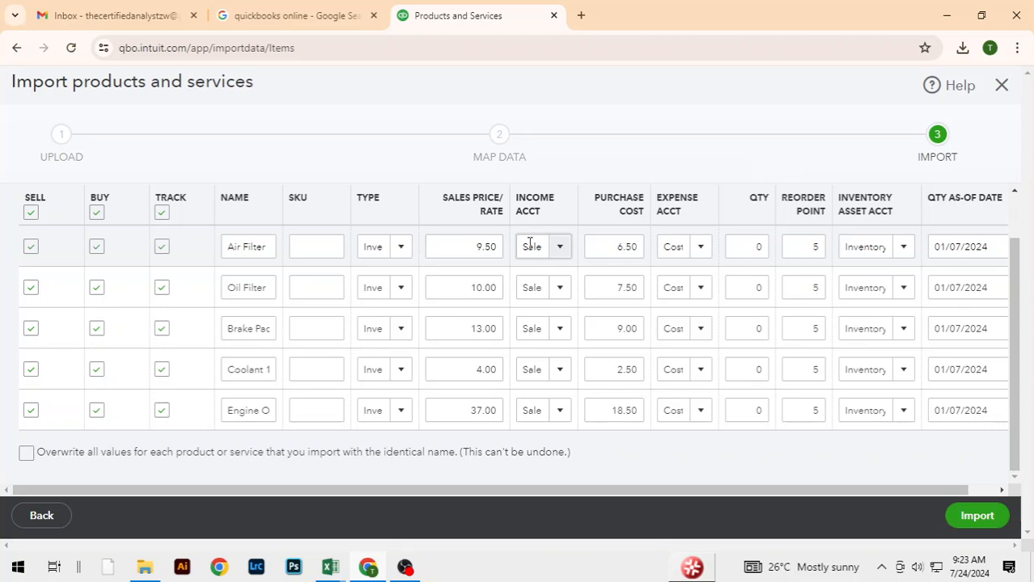
click(988, 519)
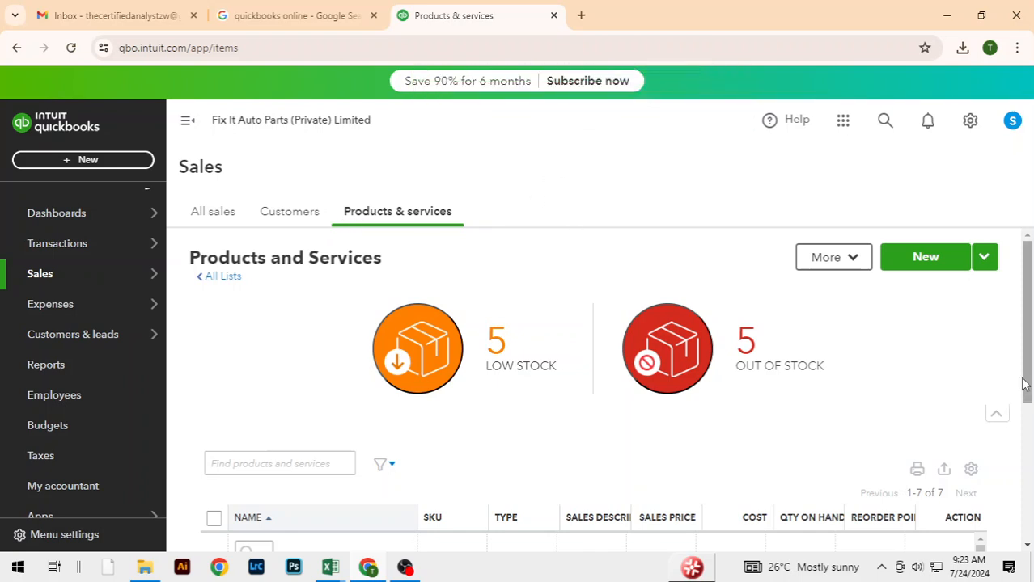
Examine the imported products in the Products and Services list and the actions available for Air Filter.
mouse_move(1027, 372)
mouse_down()
mouse_move(1025, 457)
mouse_move(1027, 380)
mouse_up()
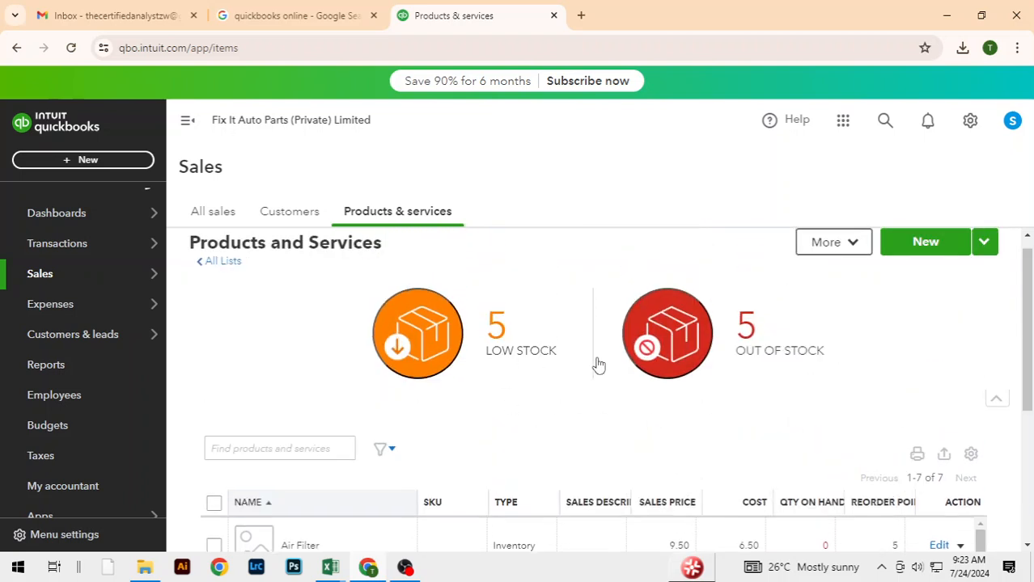
drag(1027, 320, 1021, 457)
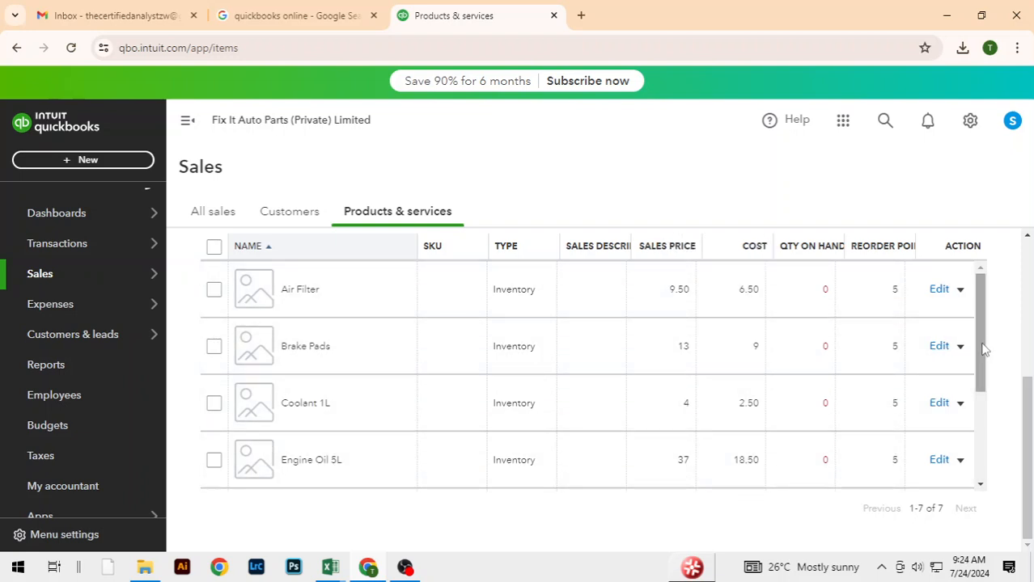
drag(981, 351, 980, 270)
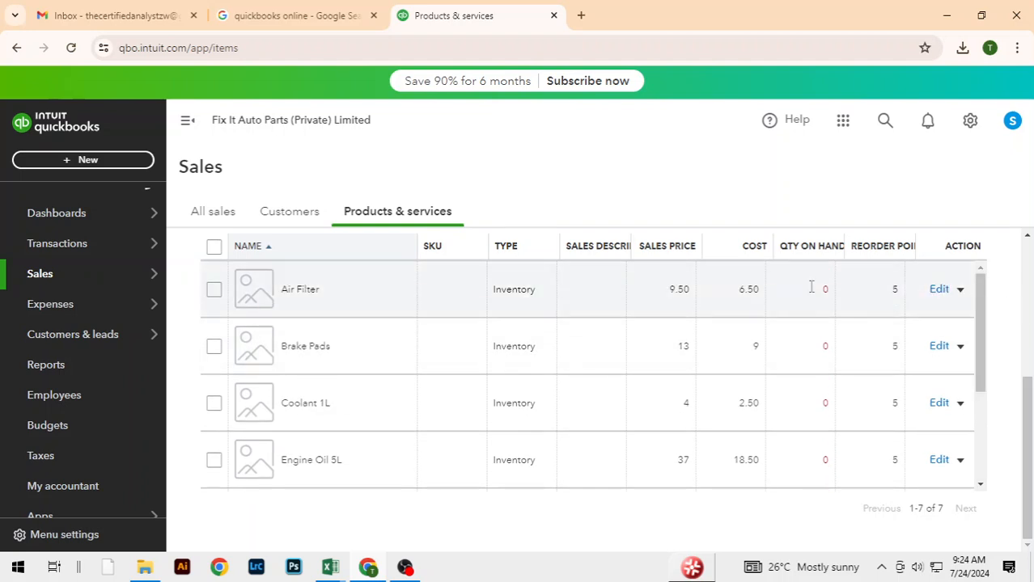
click(960, 291)
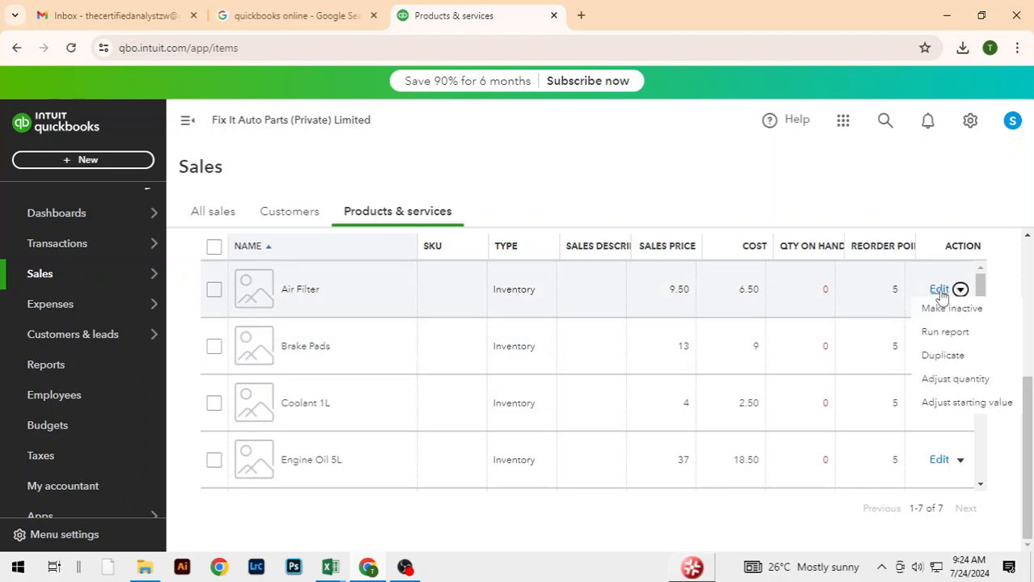
click(1010, 266)
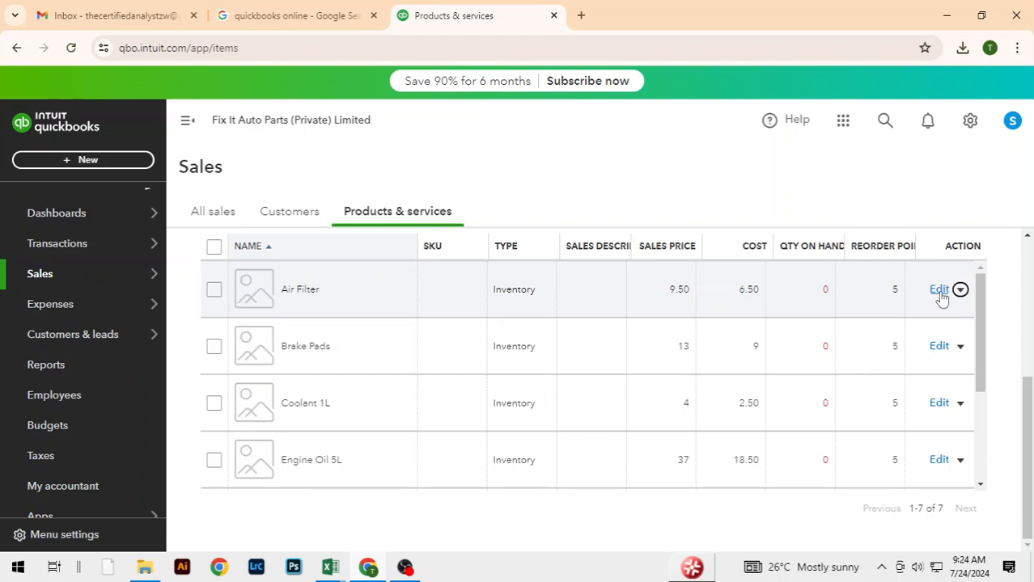
Open the Air Filter product record, check its details down to Preferred Supplier, and close it without saving.
click(939, 290)
click(960, 290)
click(938, 288)
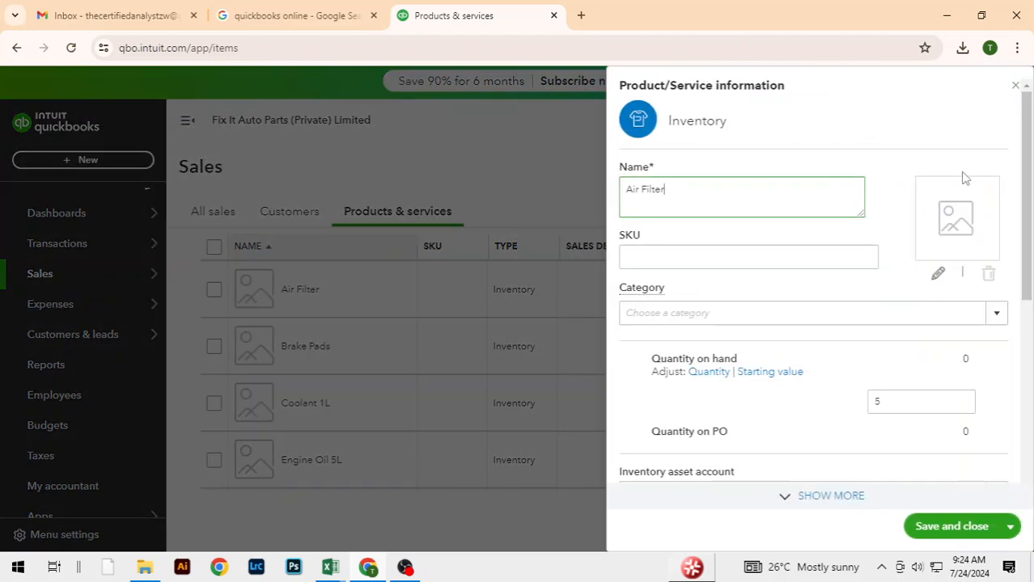
drag(1027, 206, 1022, 293)
scroll(1020, 406, down, 5)
scroll(1020, 407, down, 2)
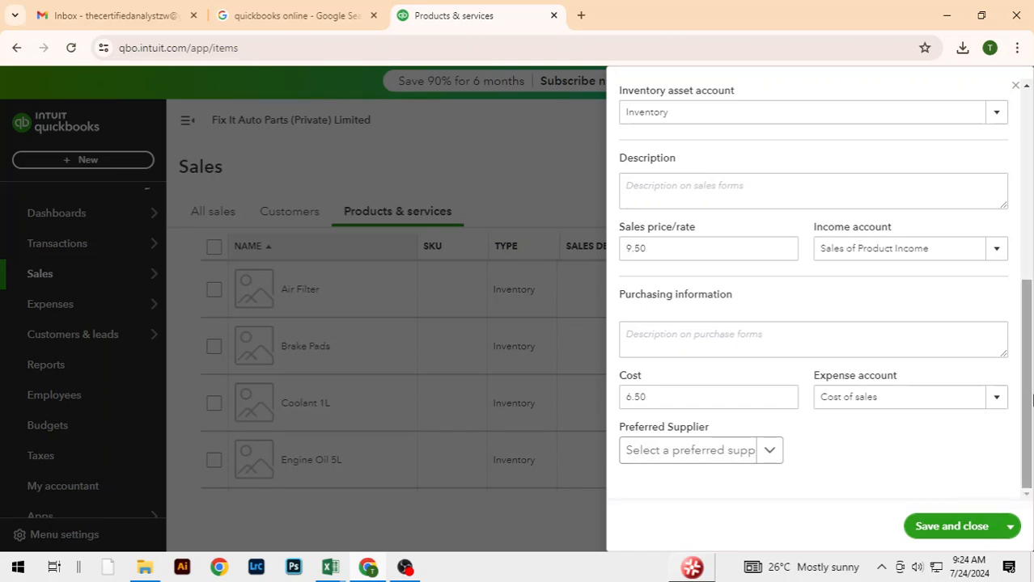
scroll(1027, 234, up, 1)
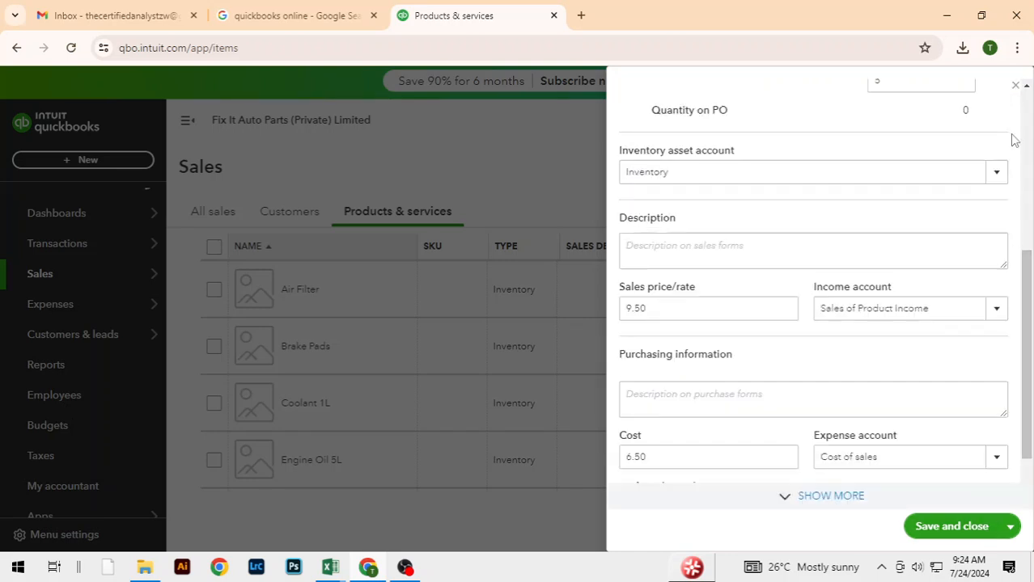
click(1017, 86)
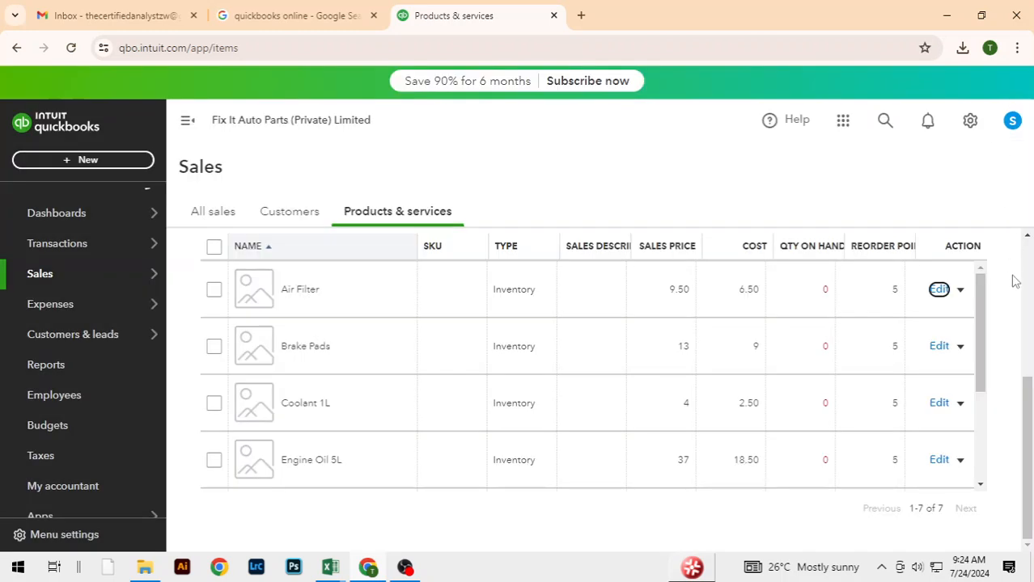
Show Air Filter's additional actions again, dismiss them, and return to the stock summary above the product list.
click(961, 295)
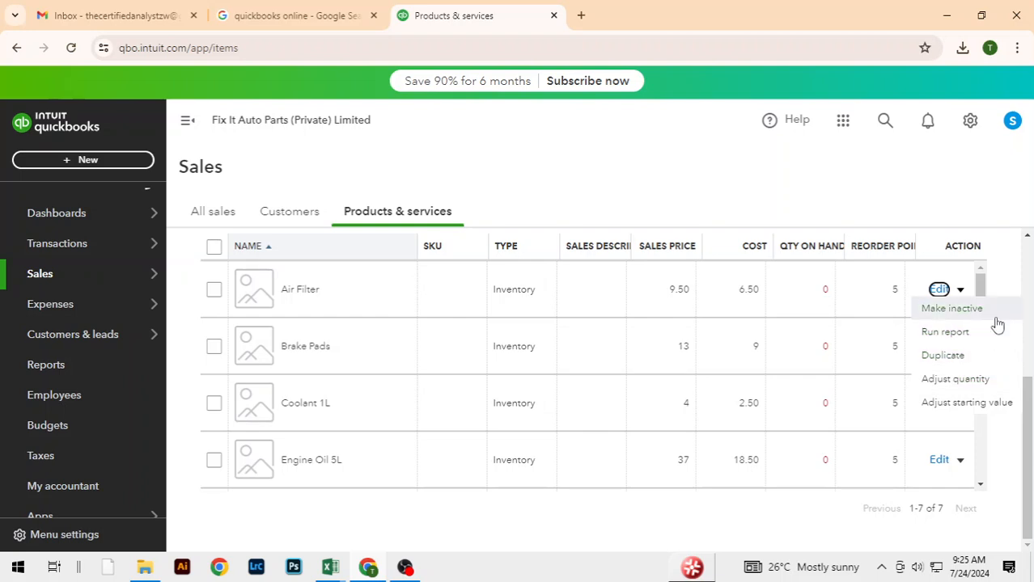
click(997, 198)
drag(1027, 396, 1029, 302)
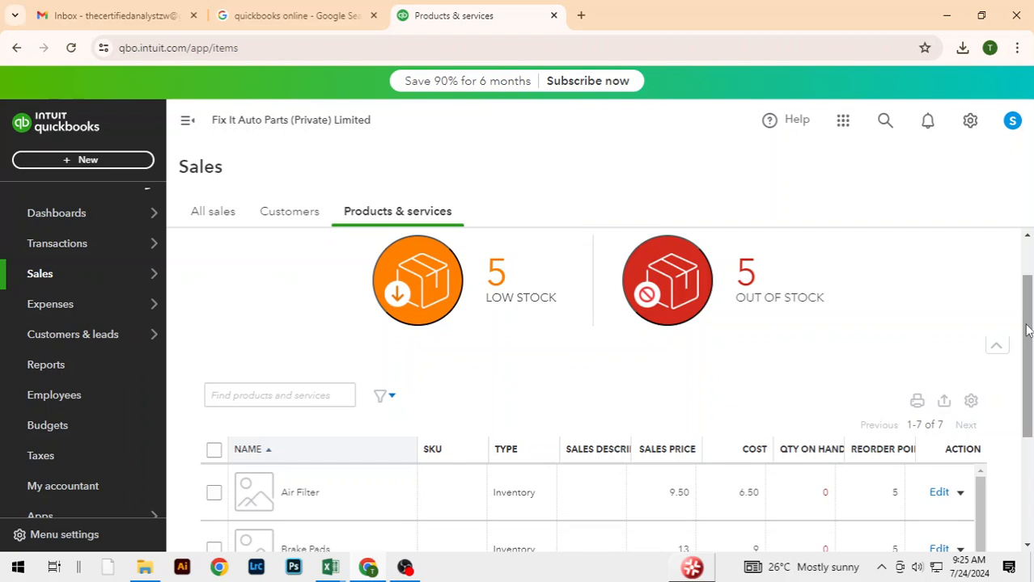
drag(1027, 329, 1023, 286)
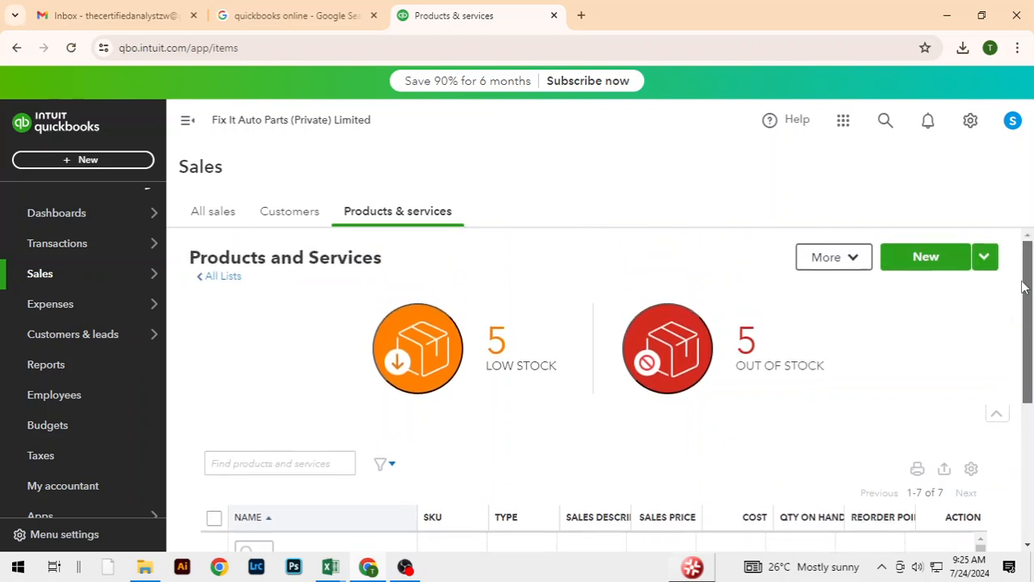
Look through the overview of all lists and go to the Dashboards cash flow page.
click(229, 281)
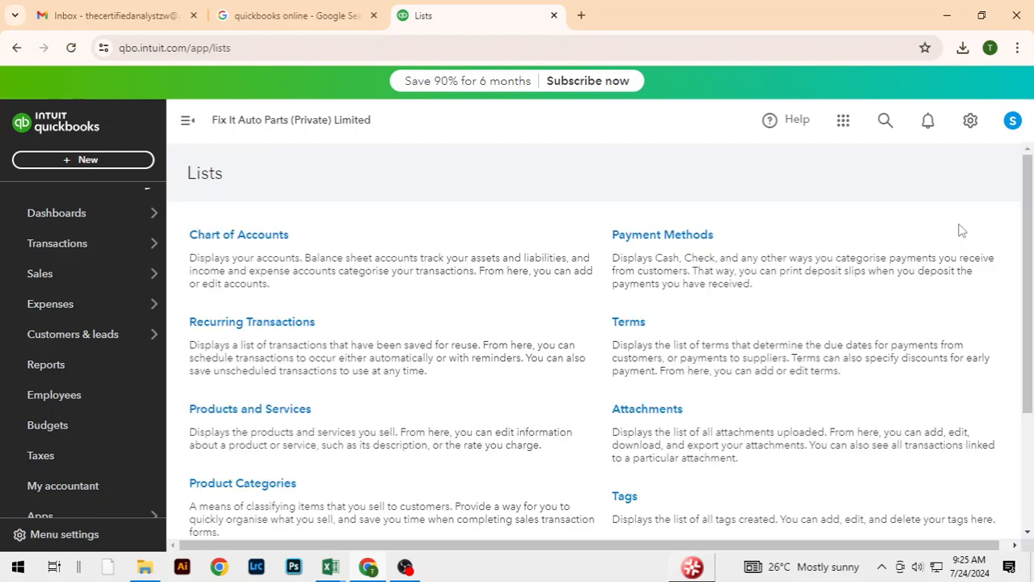
drag(1027, 257, 1003, 514)
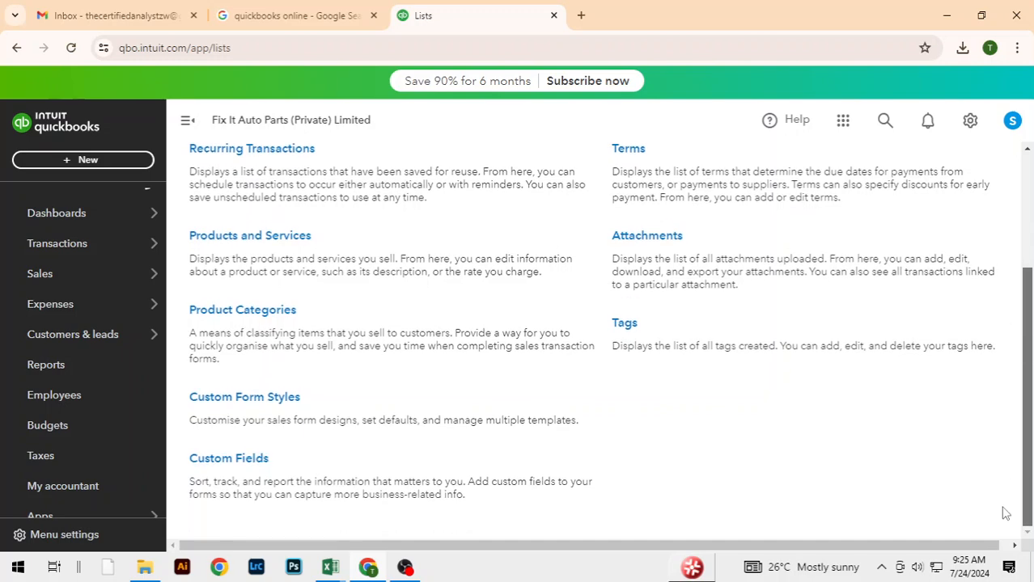
drag(1029, 366, 1030, 275)
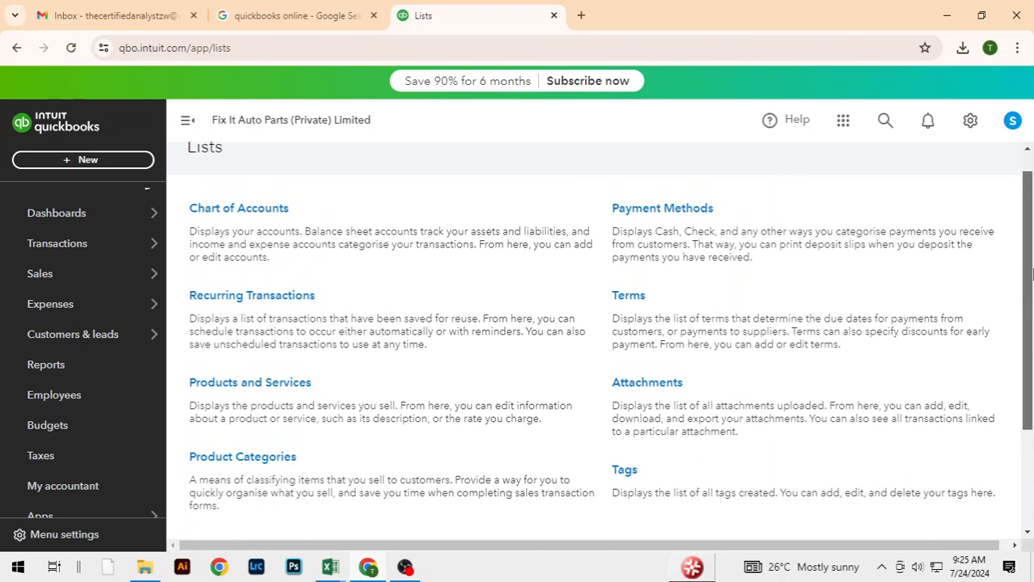
click(57, 215)
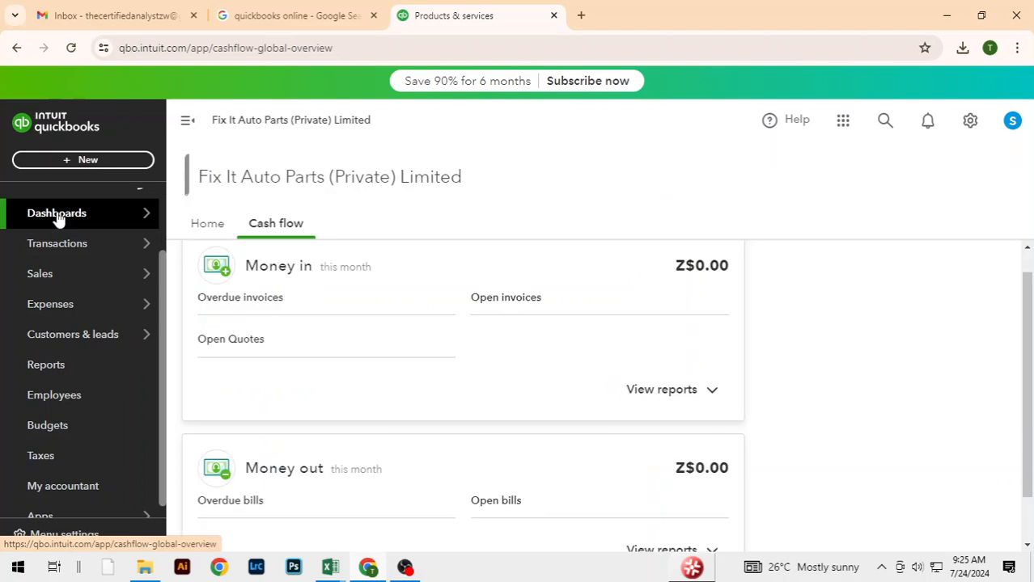
Go to the Products and Services list in the Sales area and look through all listed products down to Services.
scroll(1027, 355, up, 2)
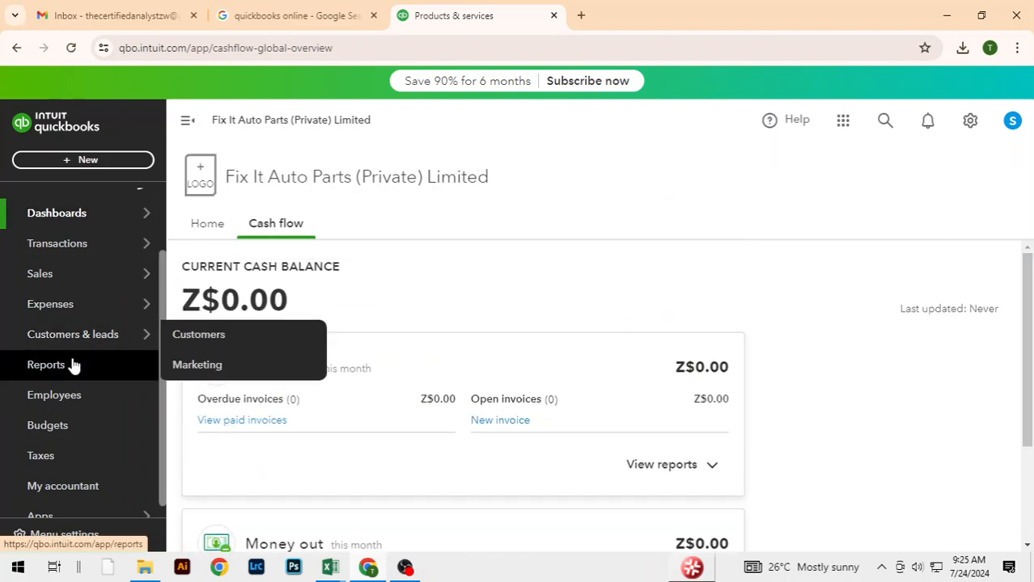
mouse_move(101, 287)
click(210, 279)
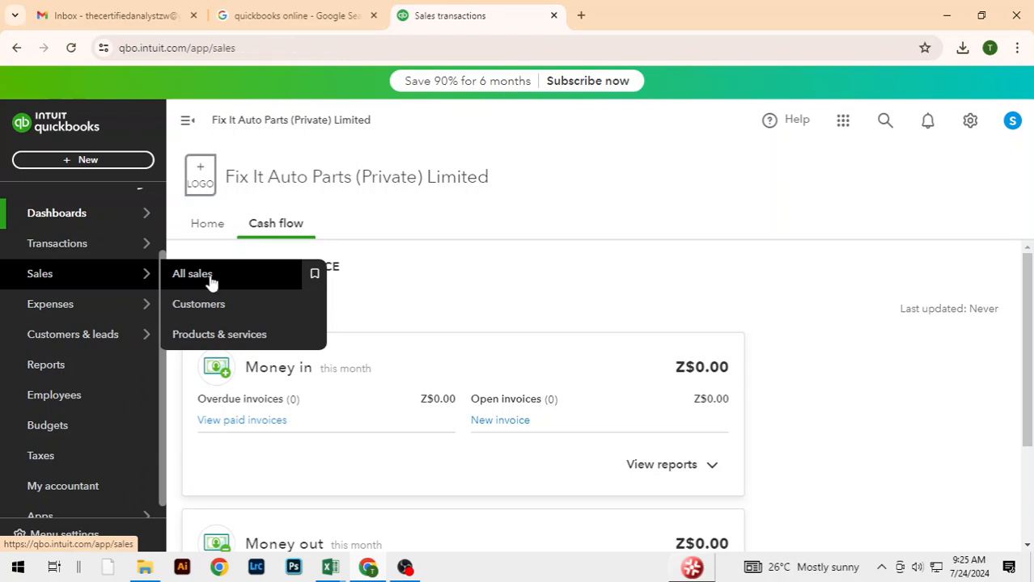
click(408, 215)
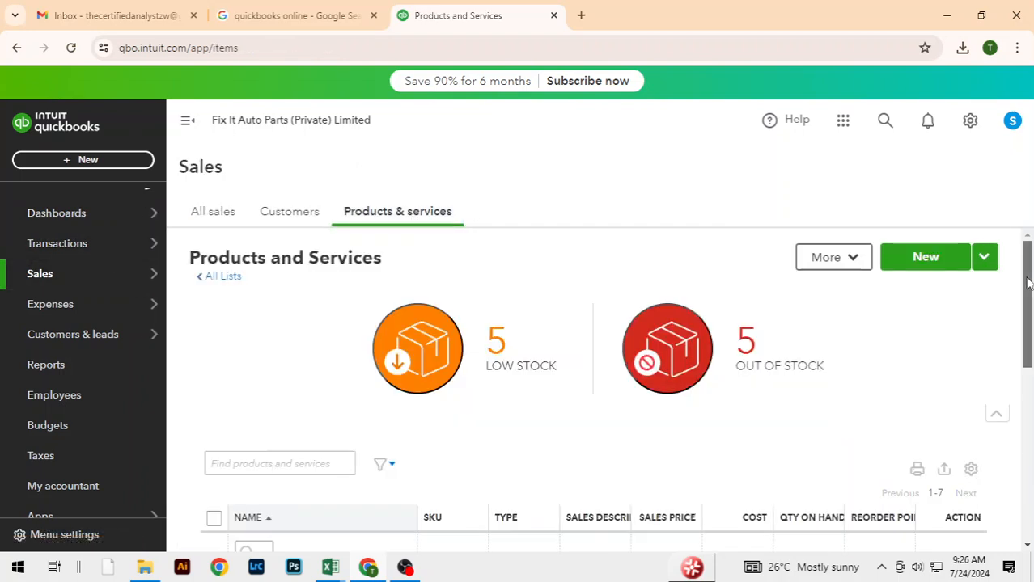
drag(1028, 284, 1031, 437)
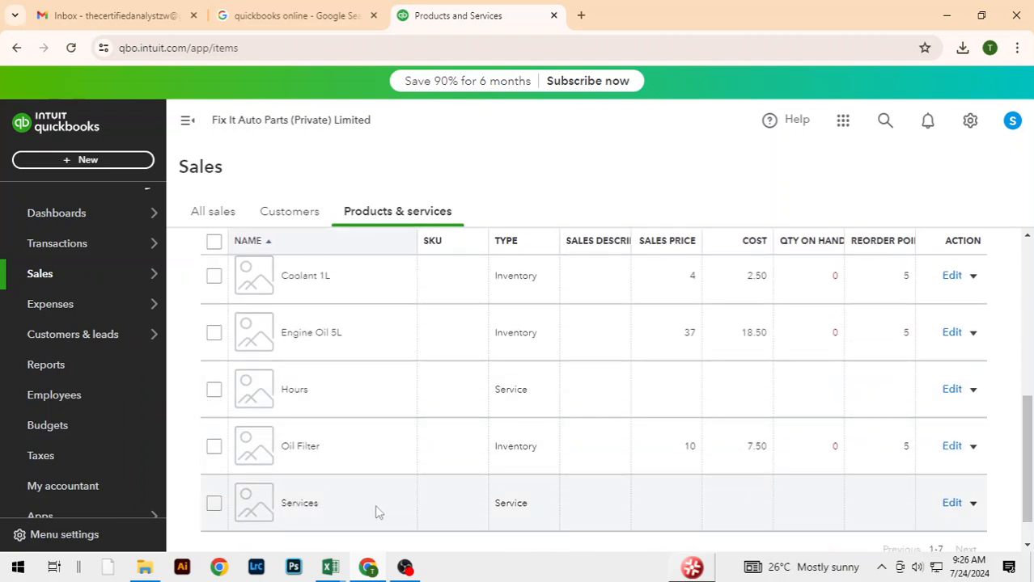
drag(1027, 477, 1022, 324)
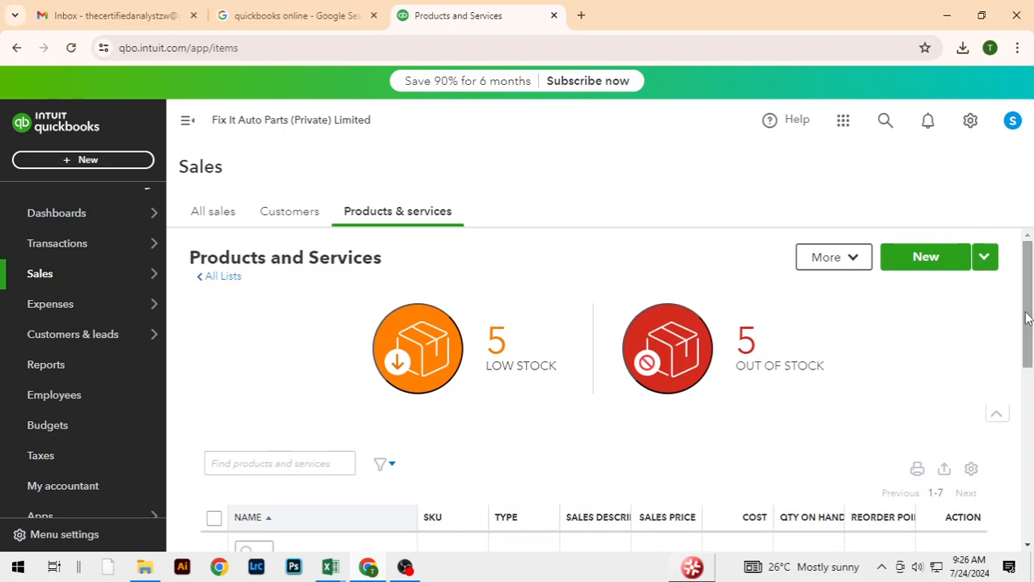
Check the import option for new products and the additional list actions, and dismiss them without choosing any.
click(985, 260)
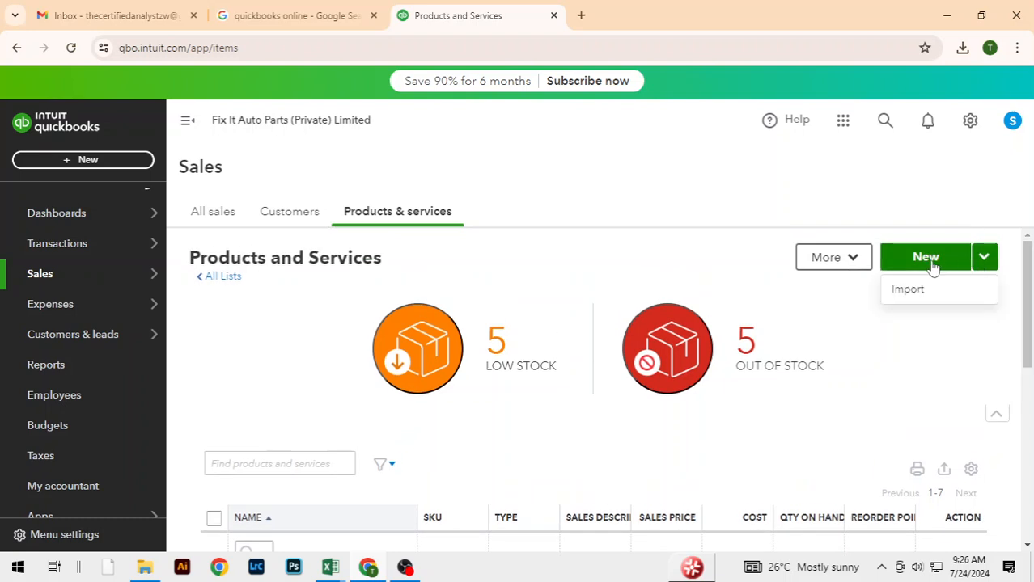
click(856, 259)
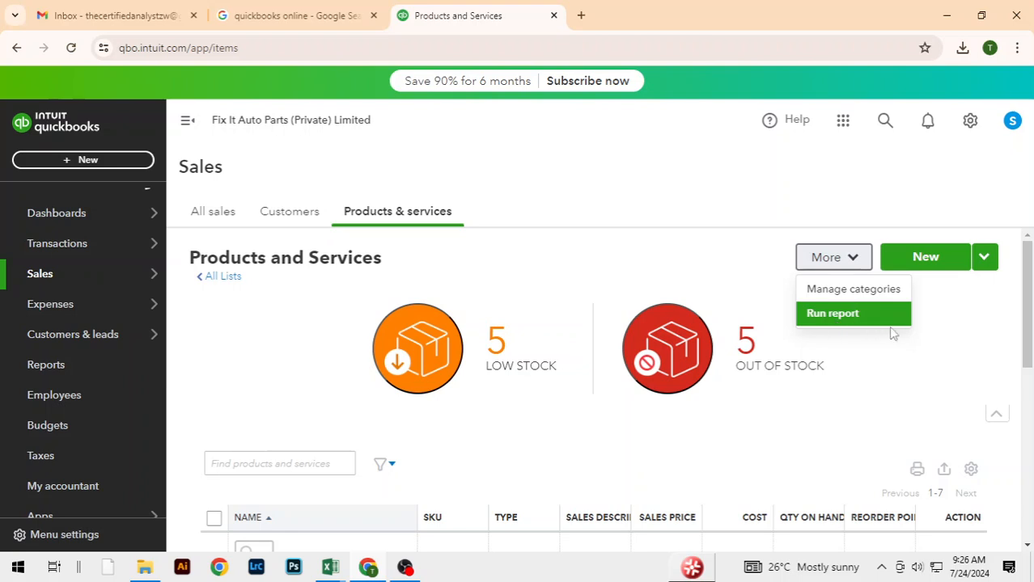
click(986, 348)
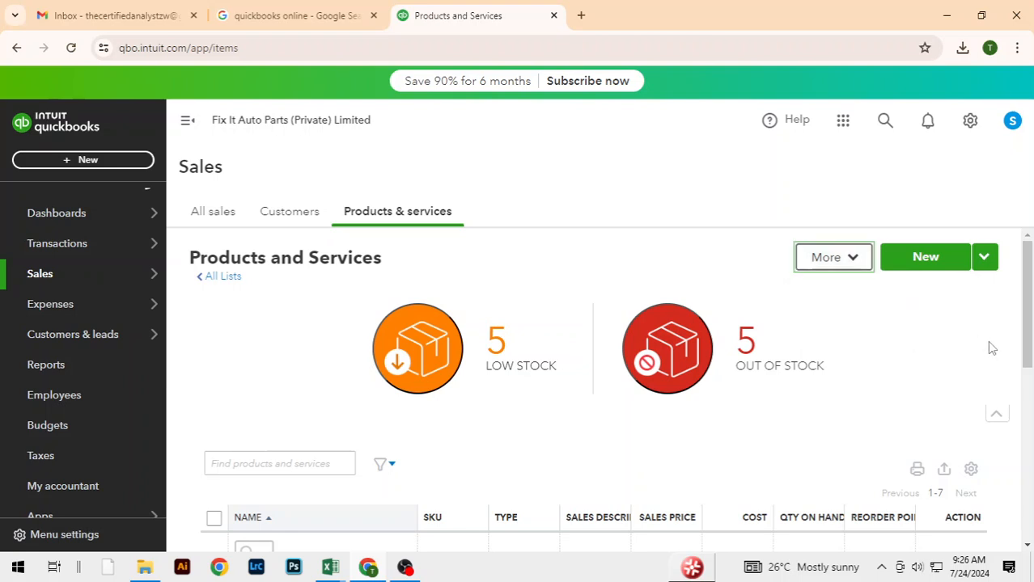
Search the products and services list for "air filter".
drag(1027, 315, 1031, 397)
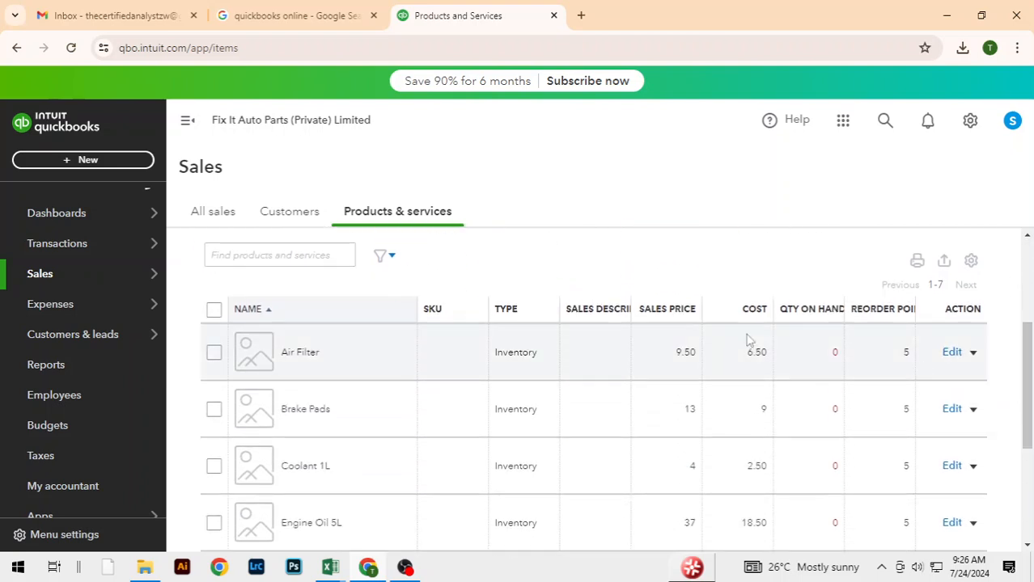
click(301, 260)
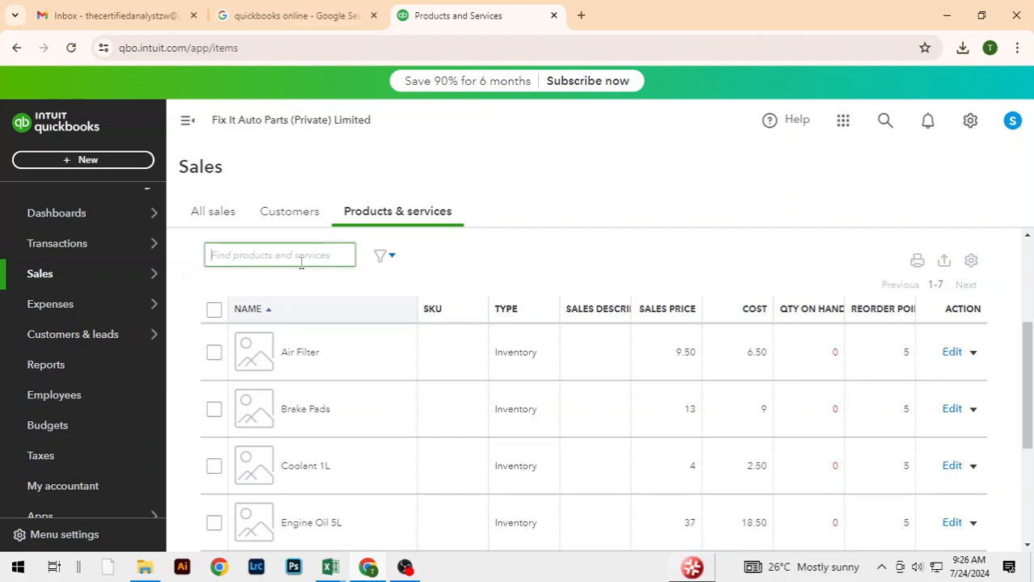
text(air filter)
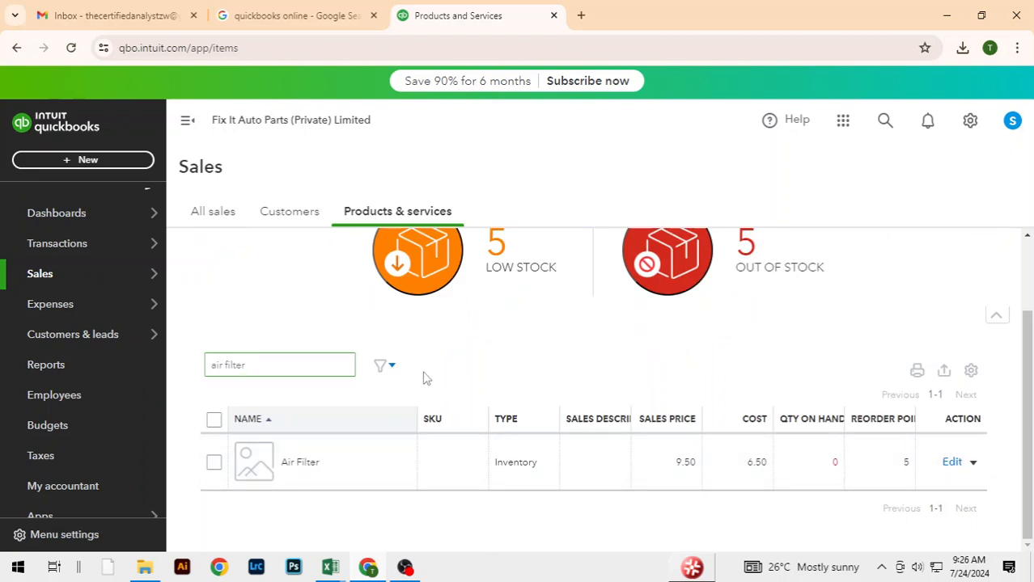
View the product list's filter options, including the Category choices, close them without applying, and return to the stock summary.
click(385, 369)
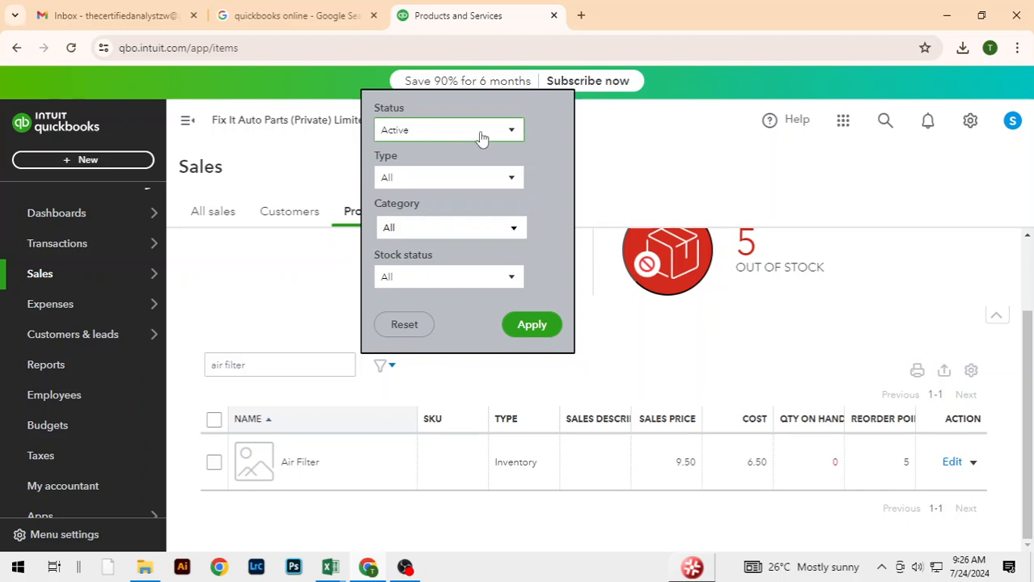
click(521, 234)
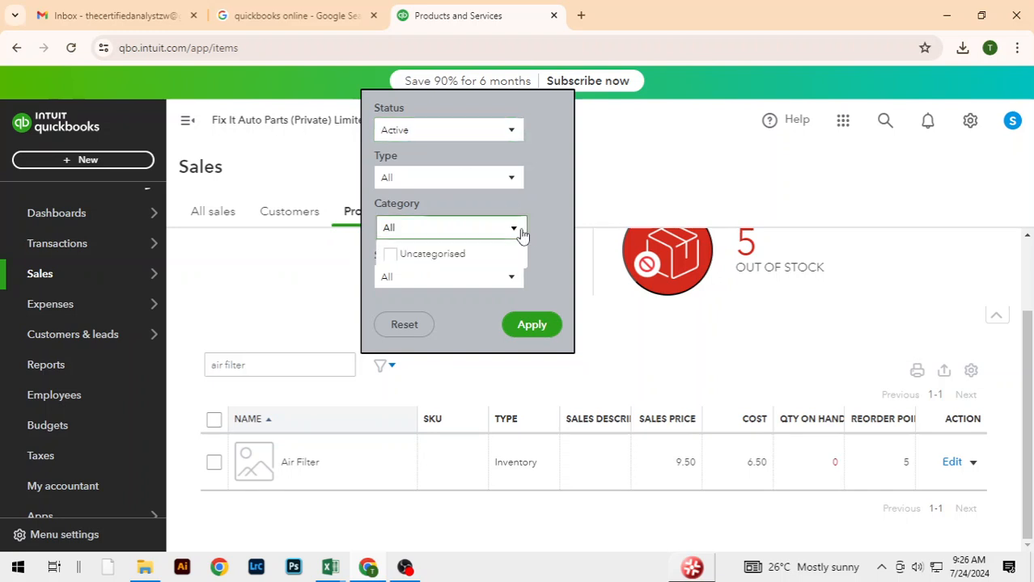
click(539, 198)
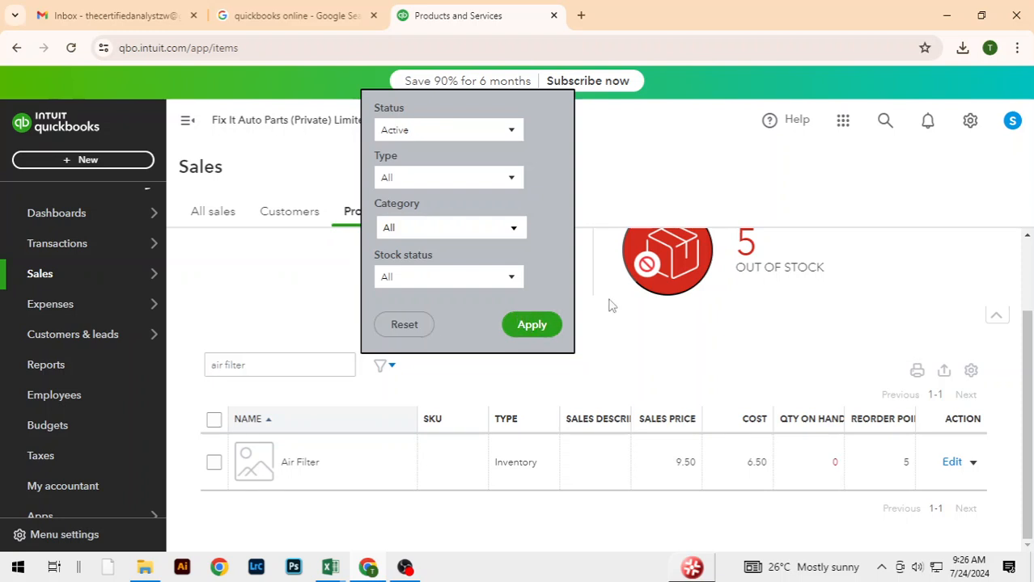
click(659, 364)
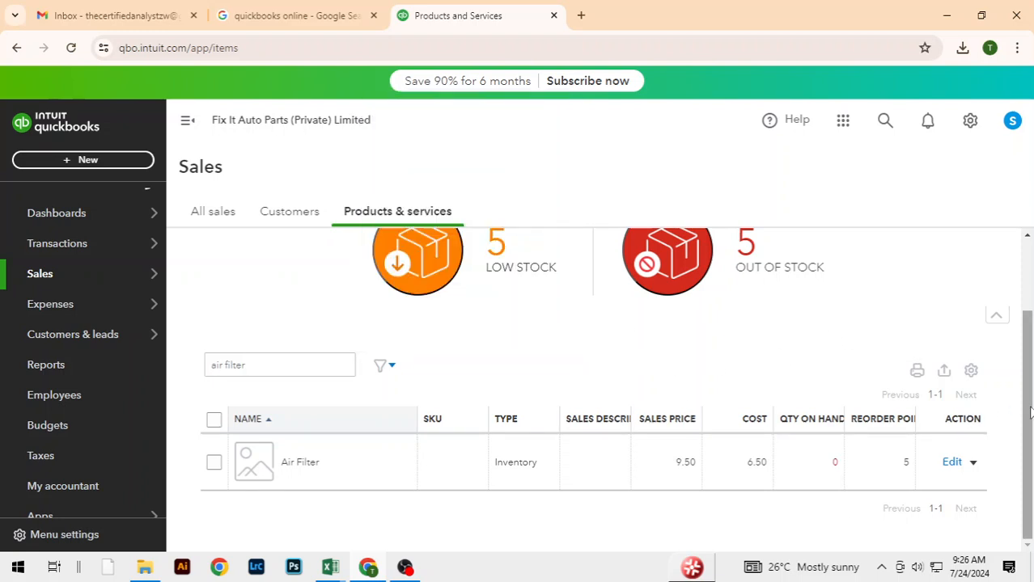
scroll(1021, 323, up, 3)
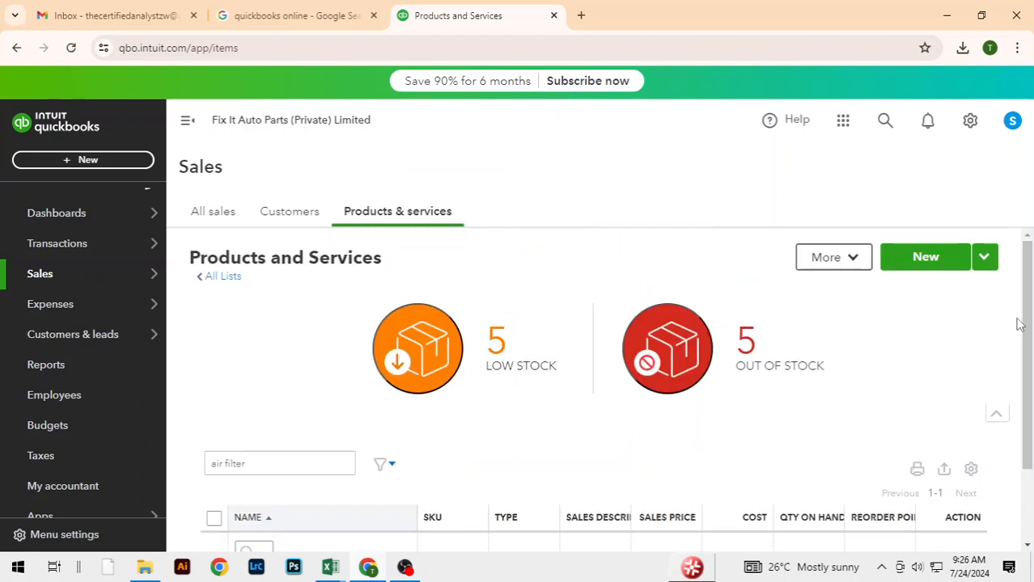